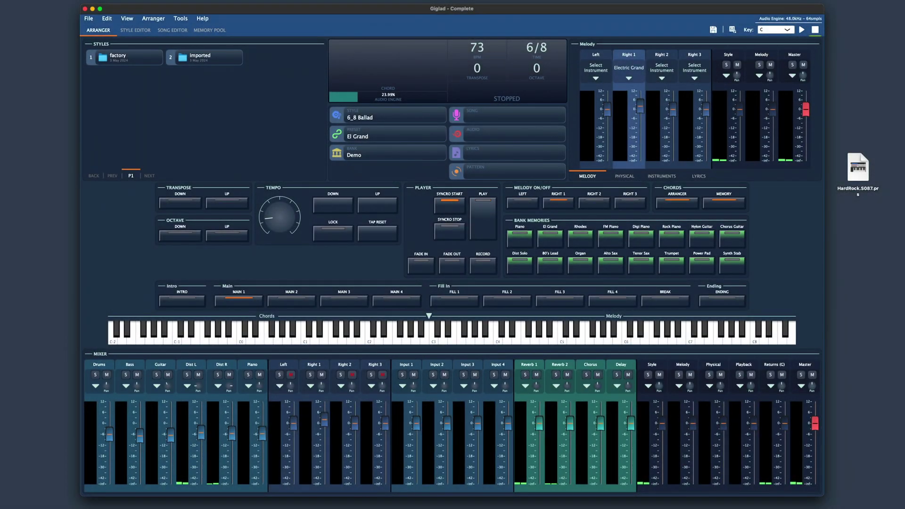
# Step: Browse the Dynamix Audio instrument categories for the Right 1 part, then close the browser
pyautogui.click(636, 66)
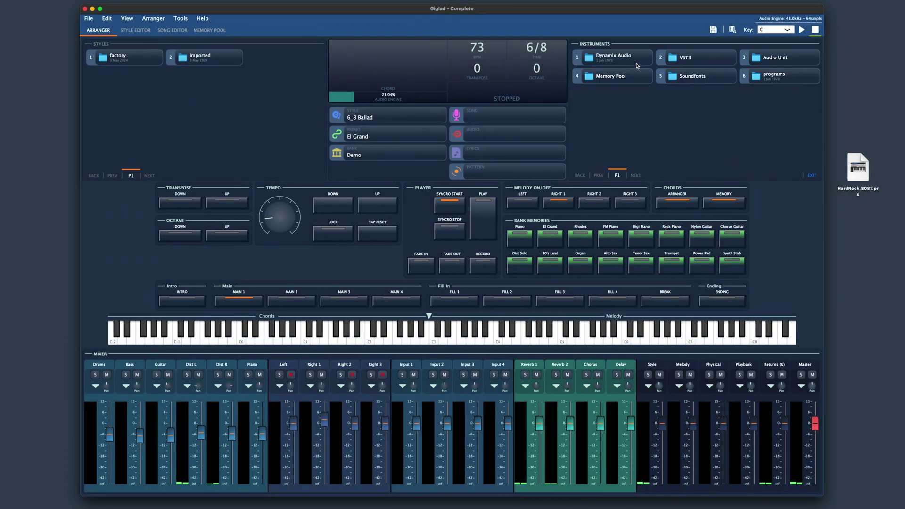
pyautogui.click(632, 60)
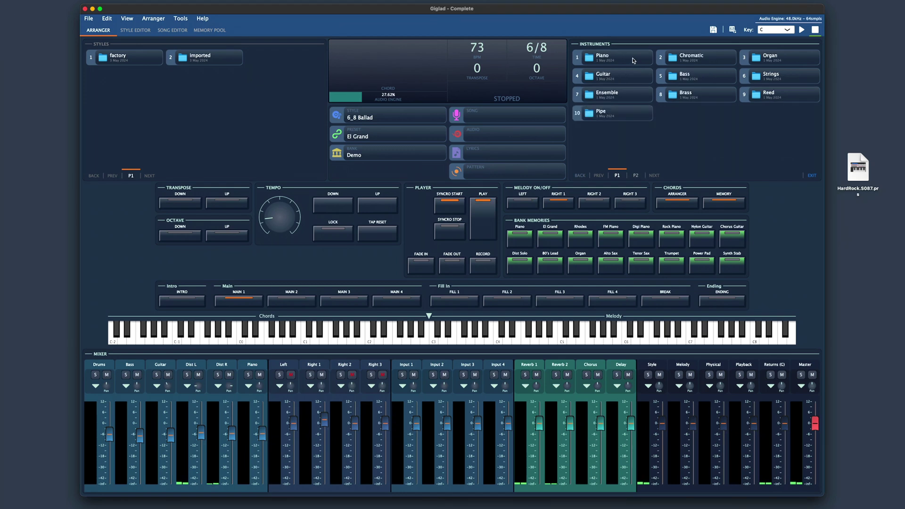
pyautogui.click(638, 176)
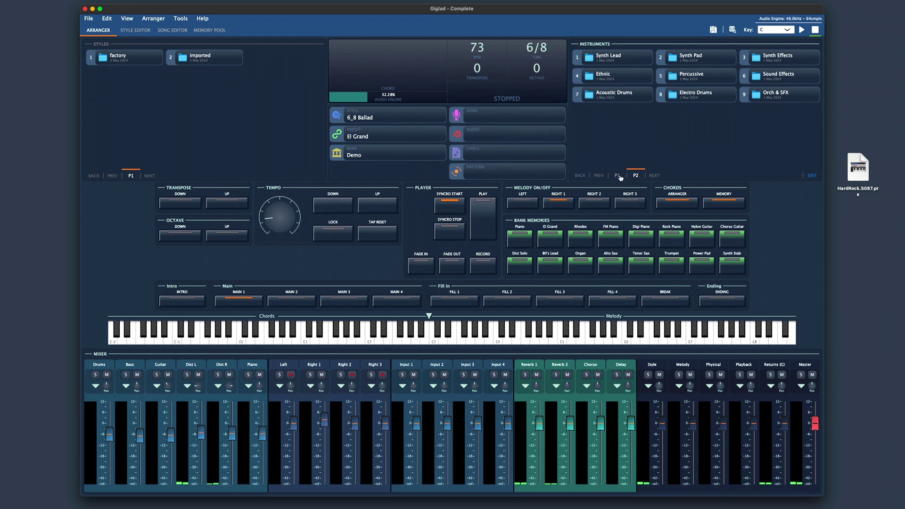
pyautogui.click(618, 175)
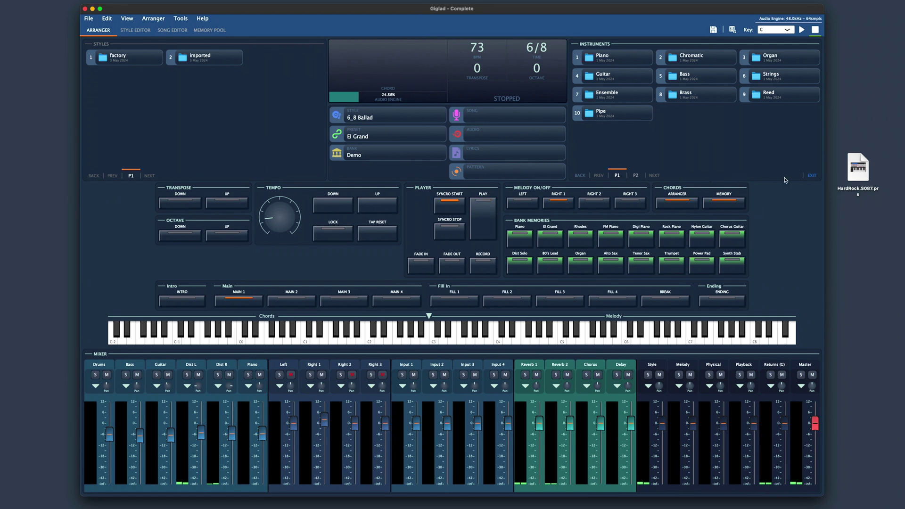
pyautogui.click(811, 177)
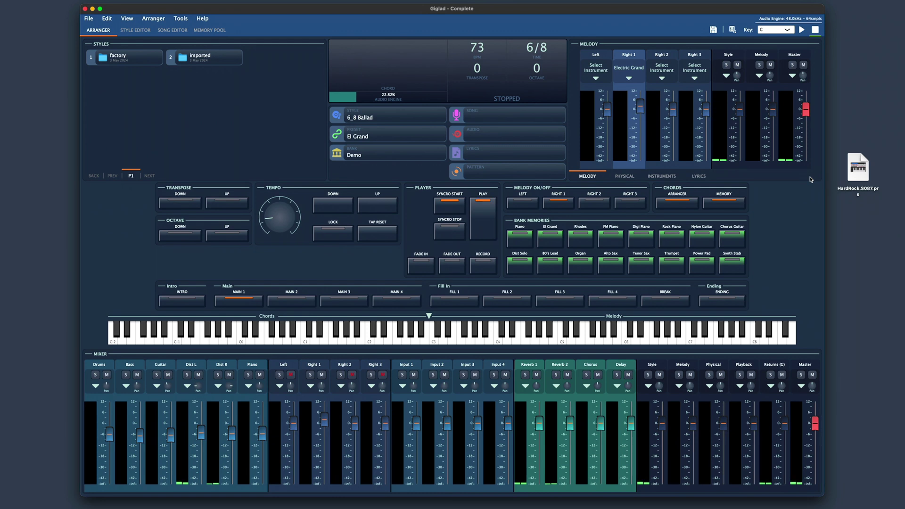
# Step: Copy HardRock.S087.prs from the desktop into Giglad's imported styles folder via Finder
pyautogui.click(857, 172)
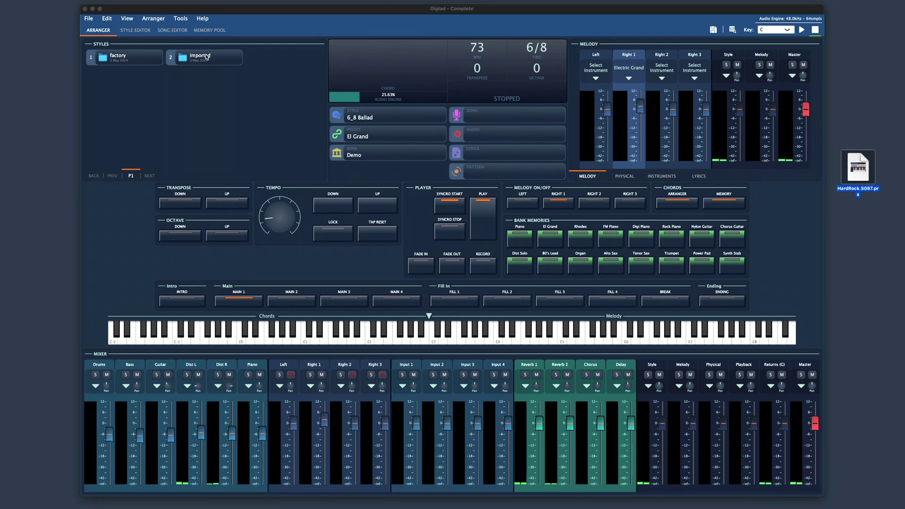
pyautogui.rightClick(207, 55)
pyautogui.click(231, 94)
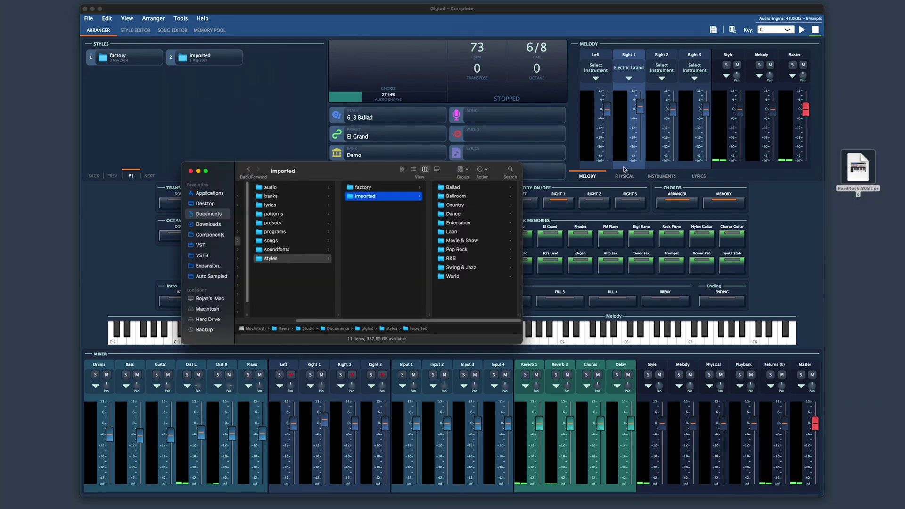
pyautogui.moveTo(869, 174); pyautogui.dragTo(409, 253)
# Step: Load the new HardRock.S087 style in Giglad and audition it briefly
pyautogui.click(252, 91)
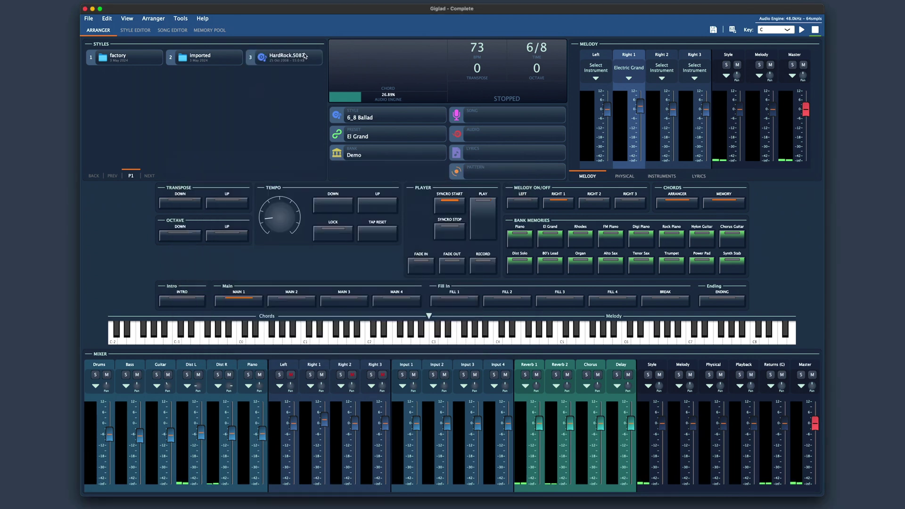
pyautogui.click(280, 57)
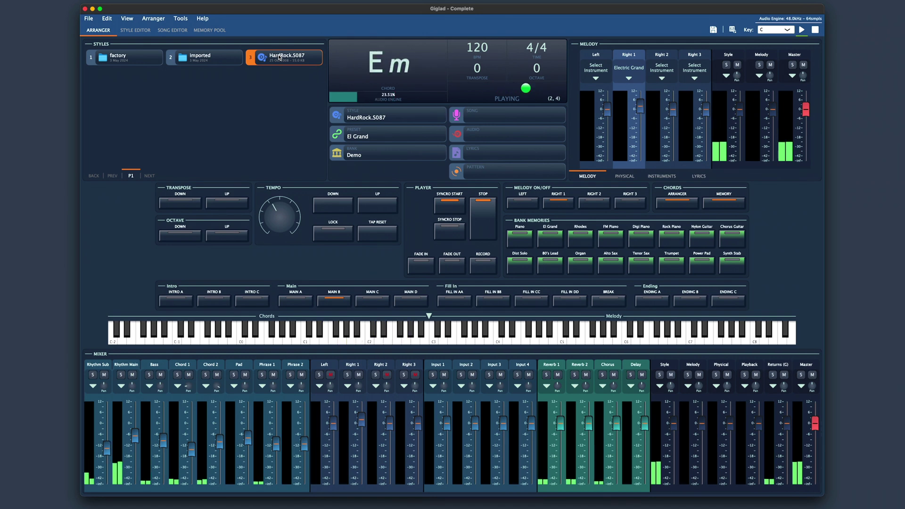
pyautogui.press('space')
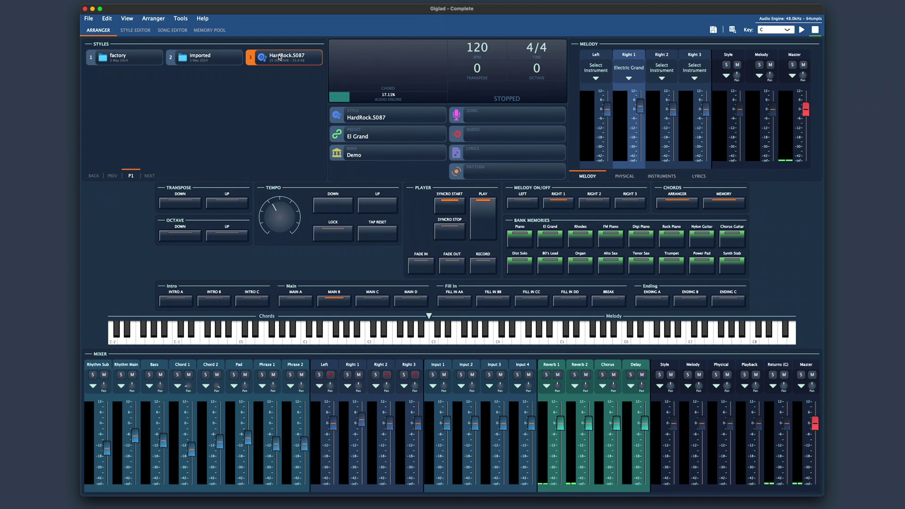
# Step: Open HardRock.S087 in the style editor and solo the Rhythm Main track
pyautogui.click(125, 31)
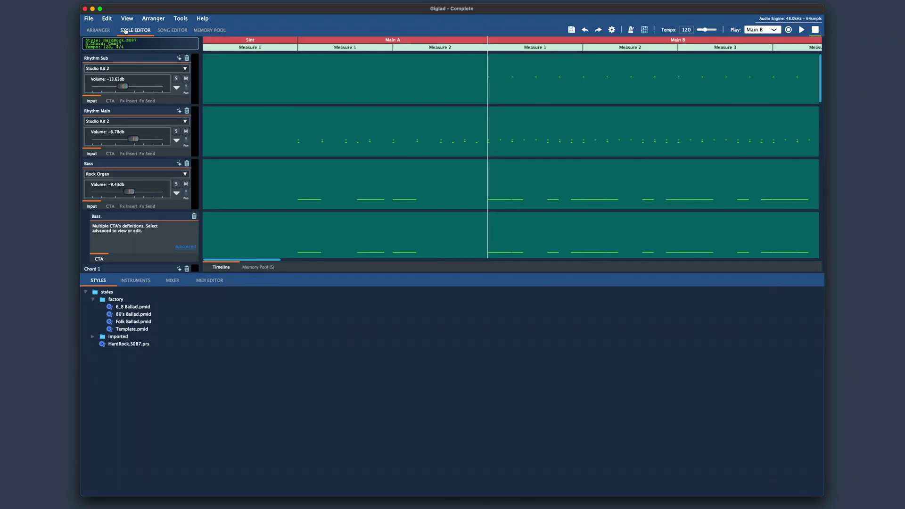
pyautogui.scroll(-10, 374, 115)
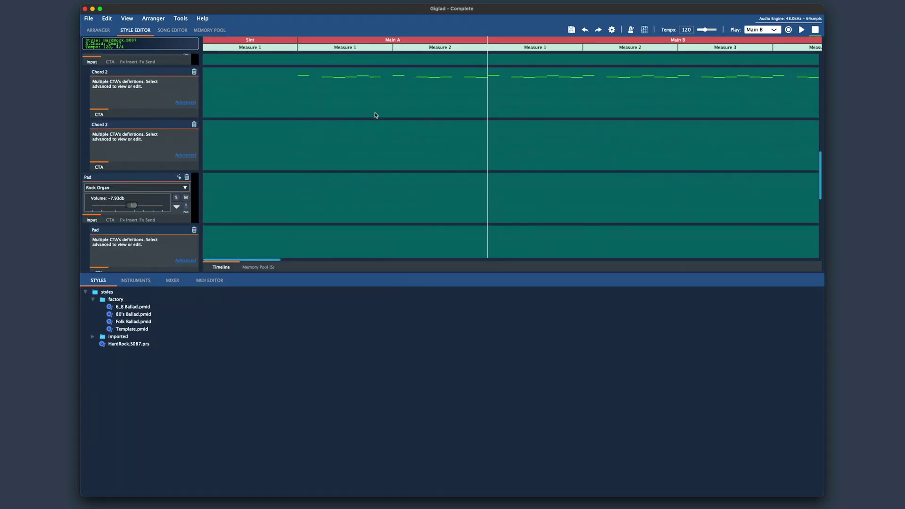
pyautogui.scroll(10, 375, 115)
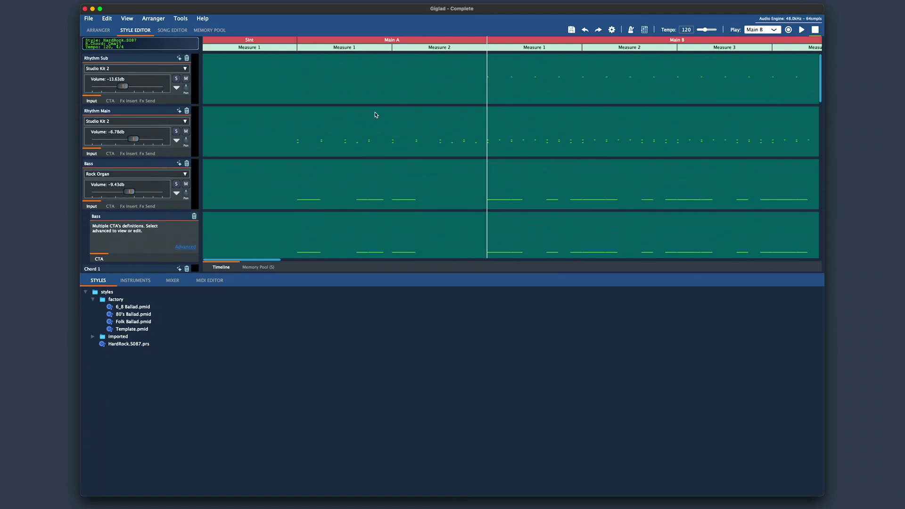
pyautogui.click(177, 132)
# Step: Replace Rhythm Main's Studio Kit 2 with Dynamix Audio's Rock Ballad Kit 1 and play it
pyautogui.click(136, 280)
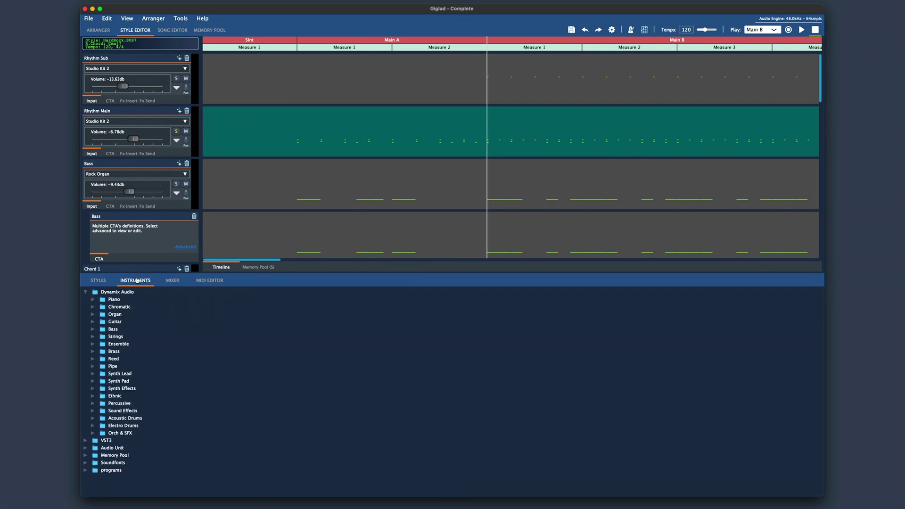
pyautogui.click(118, 293)
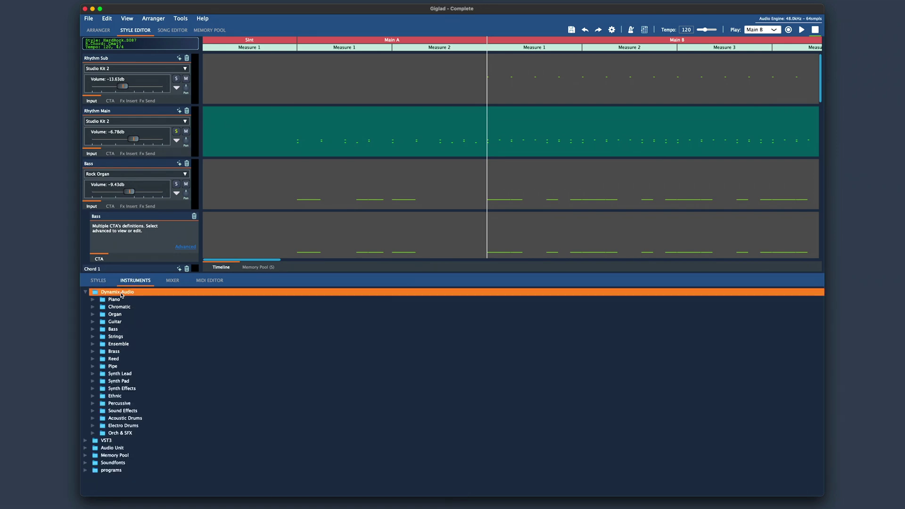
pyautogui.click(94, 419)
pyautogui.scroll(-5, 167, 387)
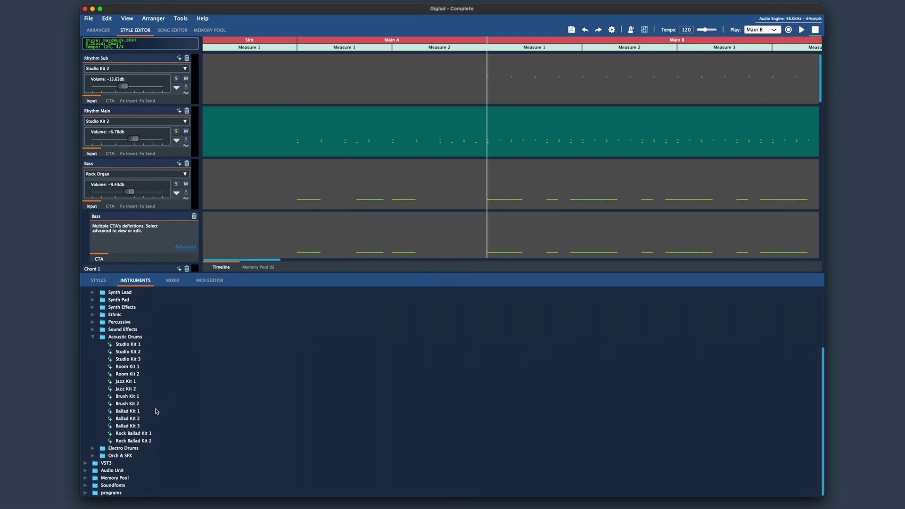
pyautogui.click(143, 435)
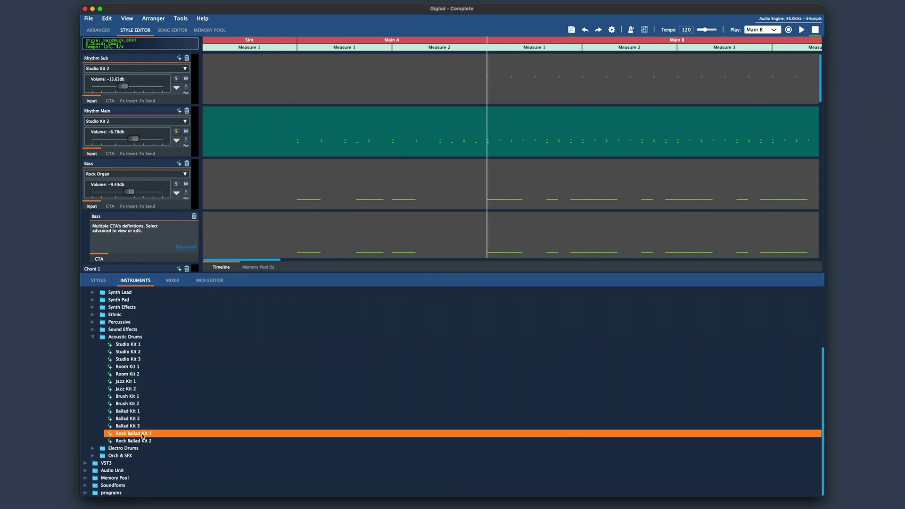
pyautogui.moveTo(143, 435); pyautogui.dragTo(157, 125)
pyautogui.press('space')
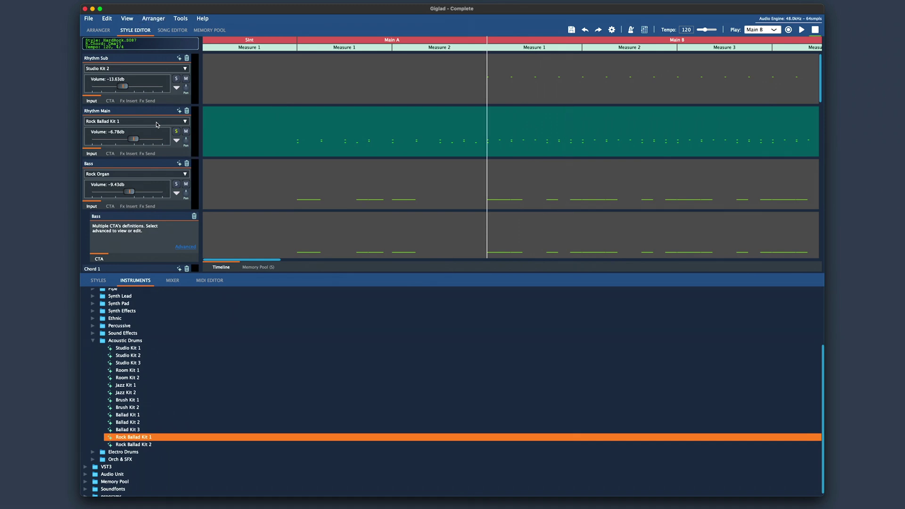
# Step: Open the Rhythm Main pattern's notes and raise the velocity of one drum pitch's hits
pyautogui.doubleClick(538, 143)
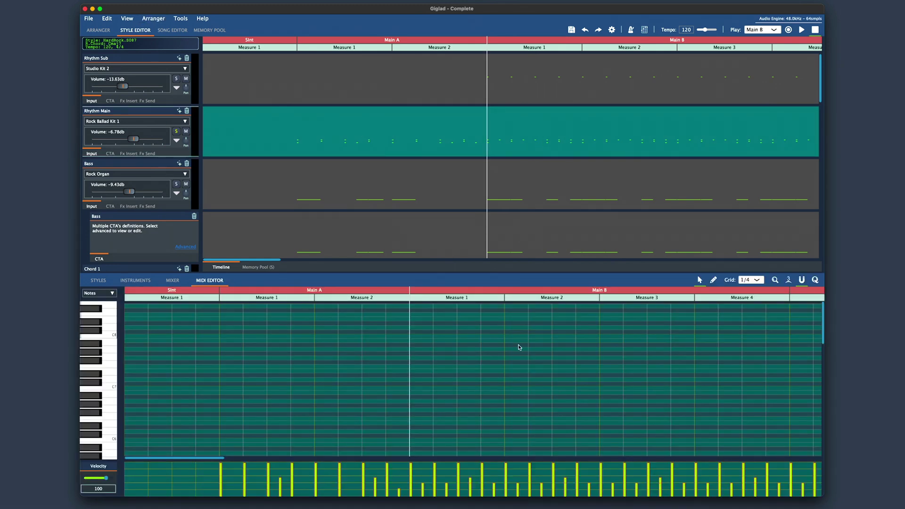
pyautogui.scroll(-10, 424, 336)
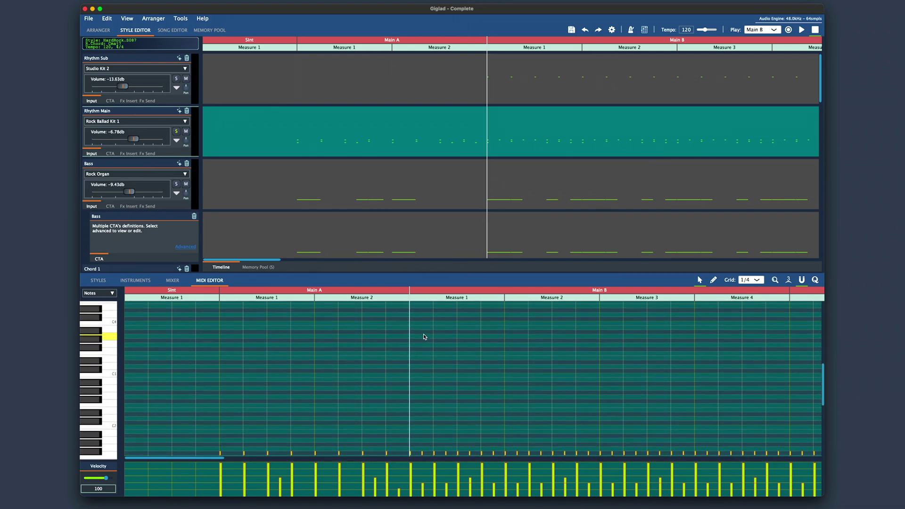
pyautogui.scroll(-5, 425, 336)
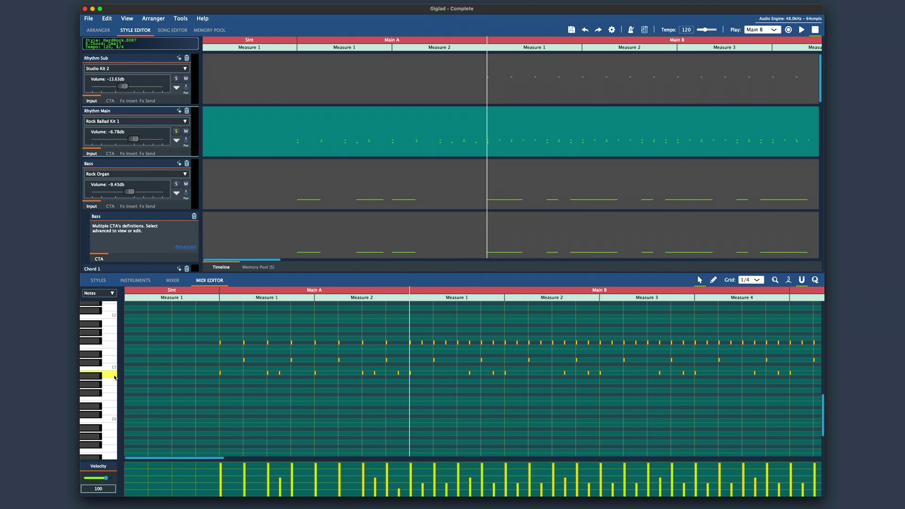
pyautogui.click(115, 377)
pyautogui.scroll(3, 214, 394)
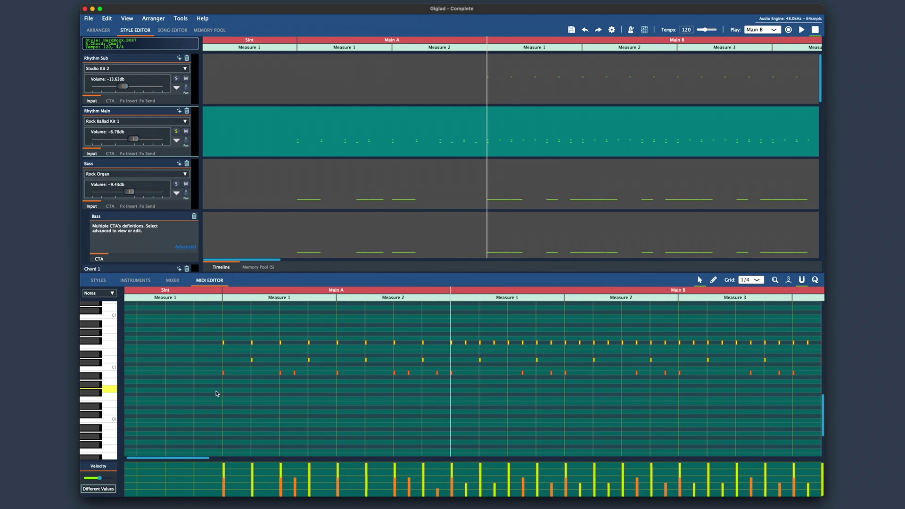
pyautogui.moveTo(313, 479)
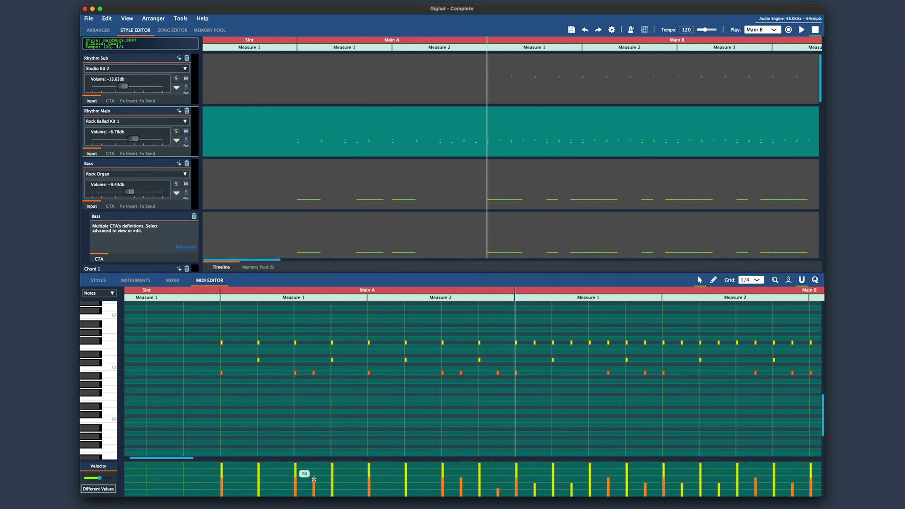
pyautogui.moveTo(313, 479); pyautogui.dragTo(314, 465)
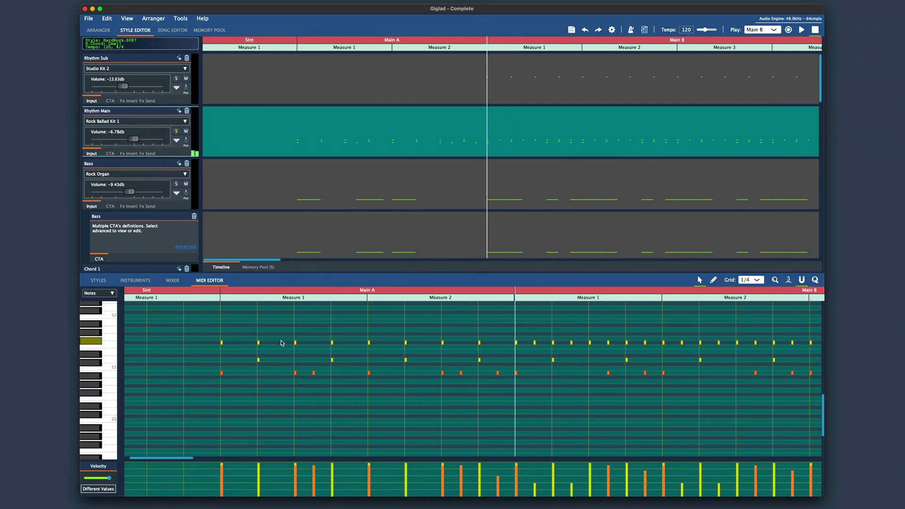
# Step: Raise another cymbal pitch's notes to about velocity 122, audition from Main B, then deselect
pyautogui.click(110, 361)
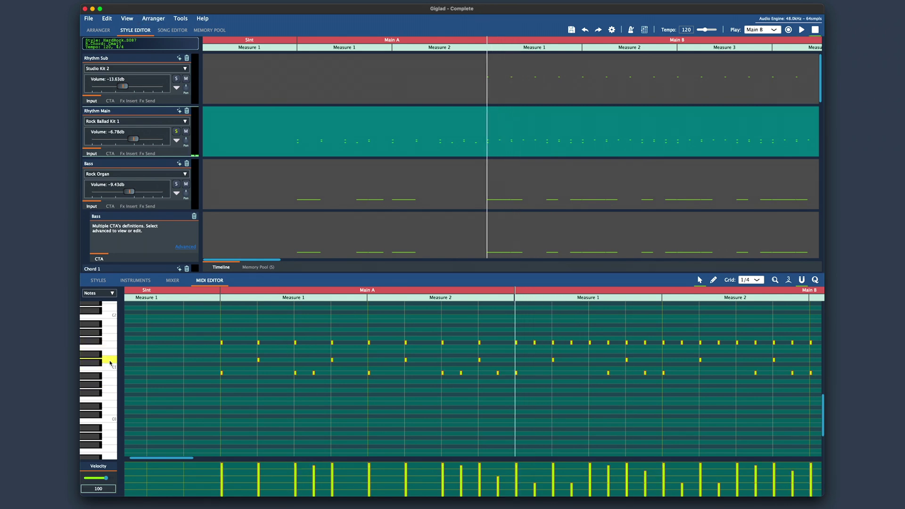
pyautogui.click(111, 362)
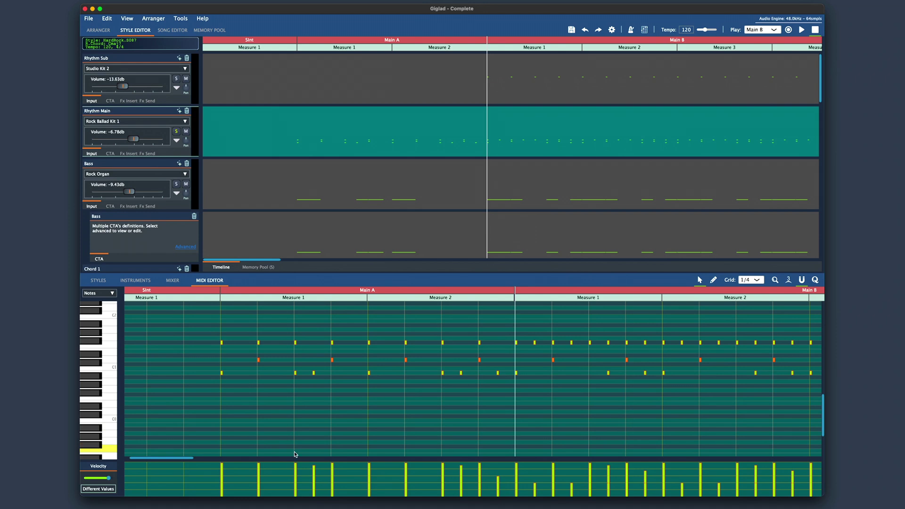
pyautogui.scroll(-2, 294, 454)
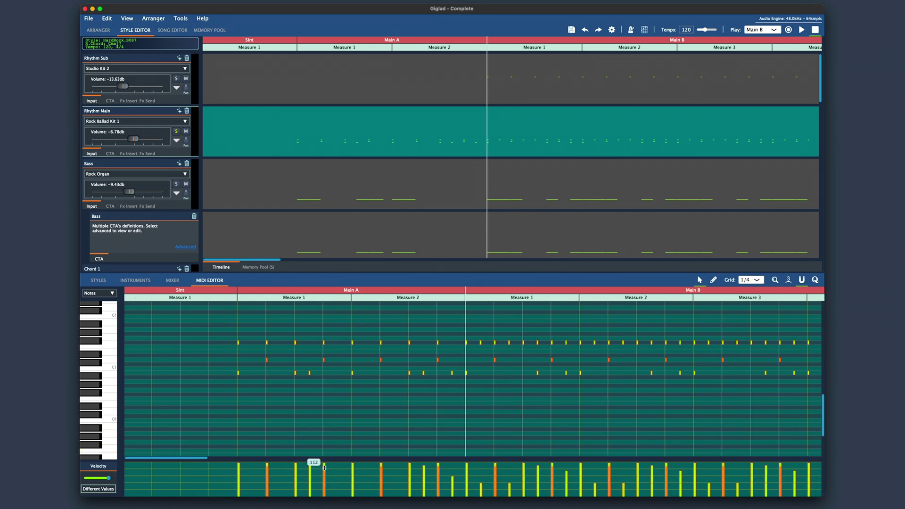
pyautogui.moveTo(324, 468); pyautogui.dragTo(323, 462)
pyautogui.press('space')
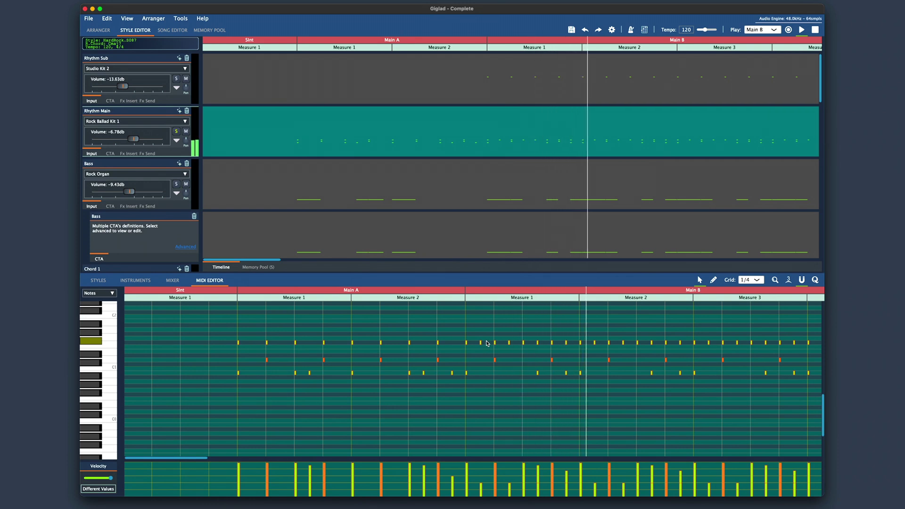
pyautogui.press('super+2')
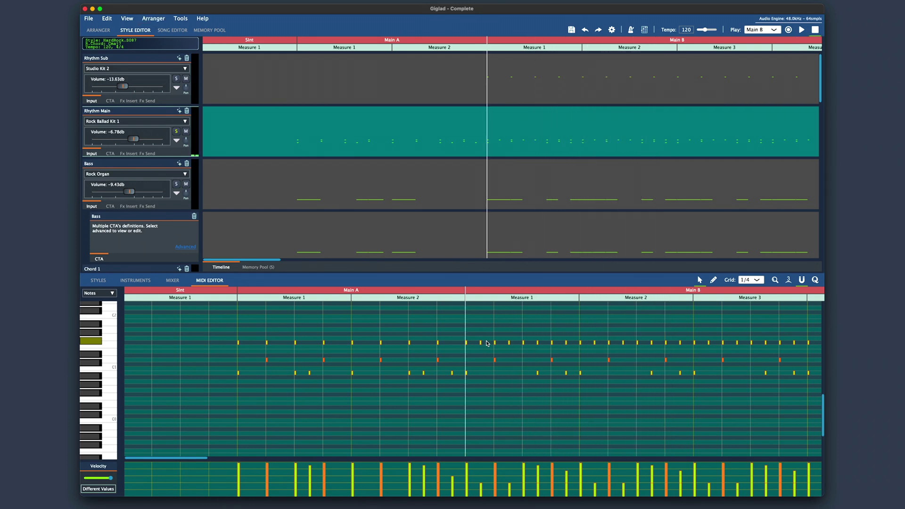
pyautogui.click(461, 322)
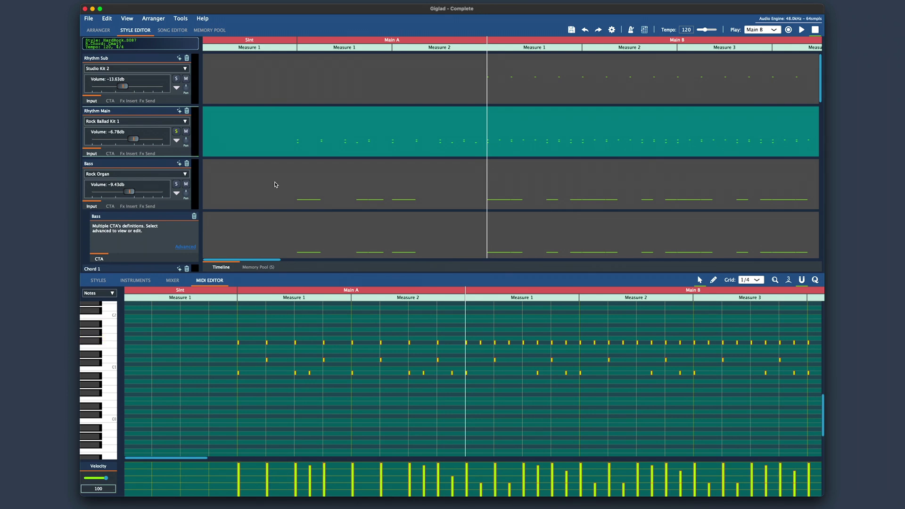
pyautogui.doubleClick(117, 124)
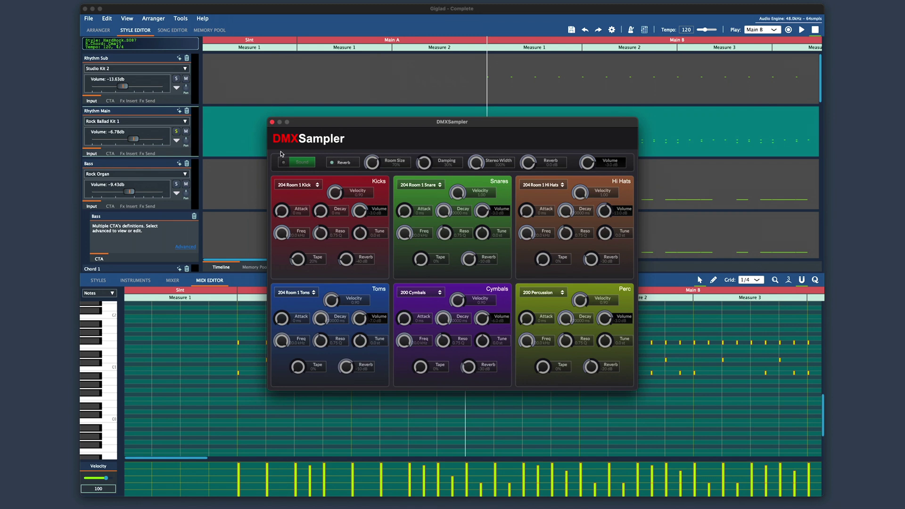
pyautogui.click(303, 165)
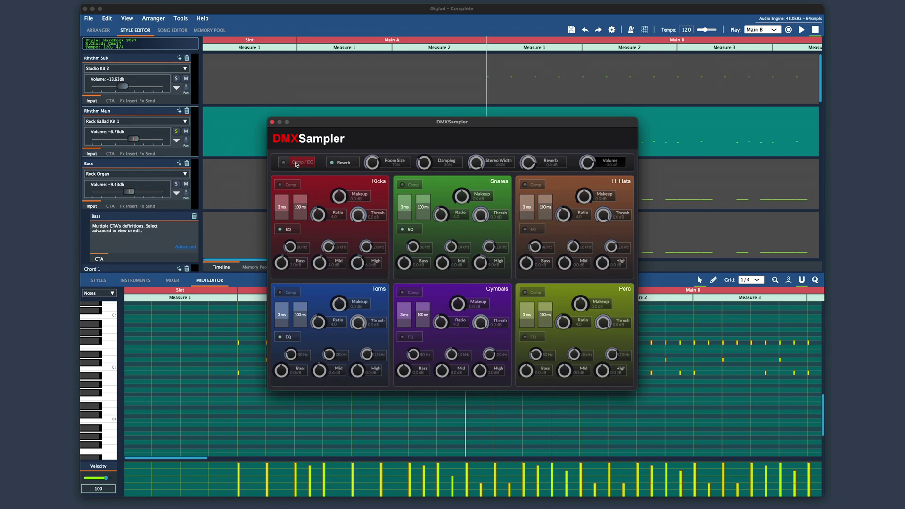
pyautogui.click(296, 164)
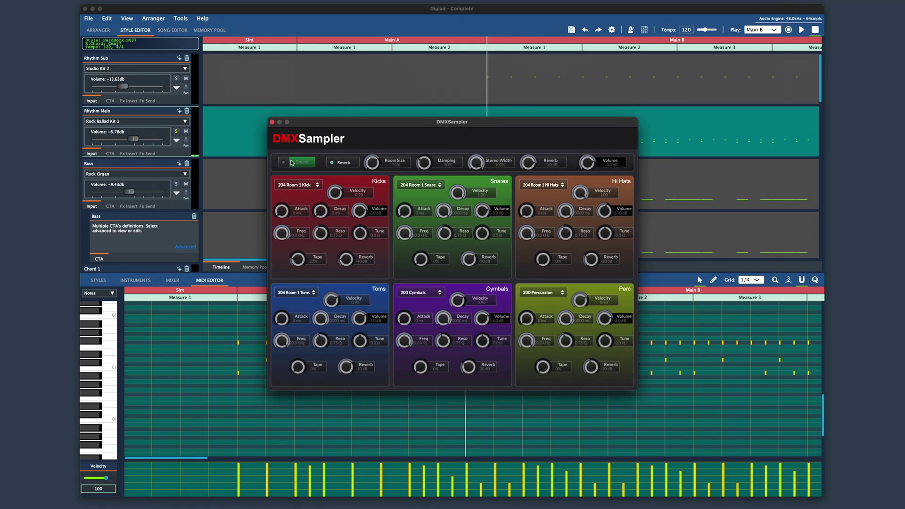
pyautogui.click(272, 122)
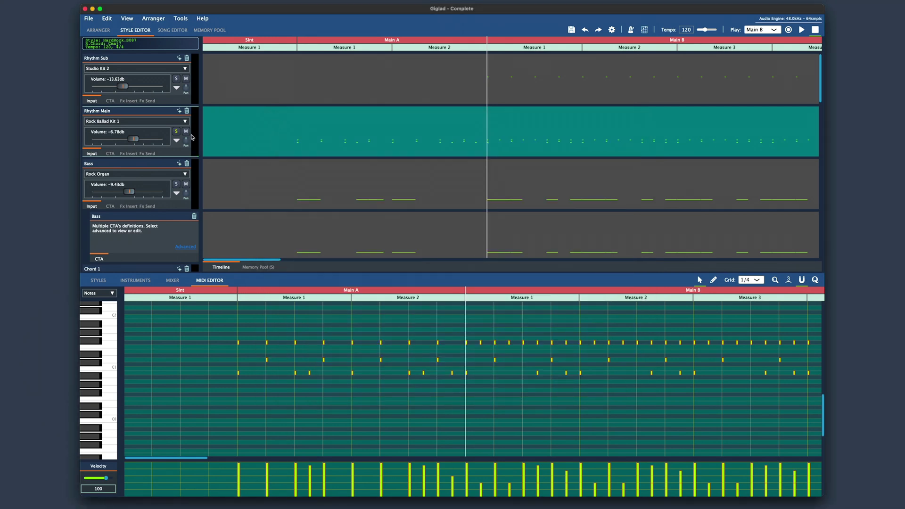
# Step: Audition the Bass track, then swap its Rock Organ for Finger Bass from the Bass folder
pyautogui.scroll(-1, 199, 138)
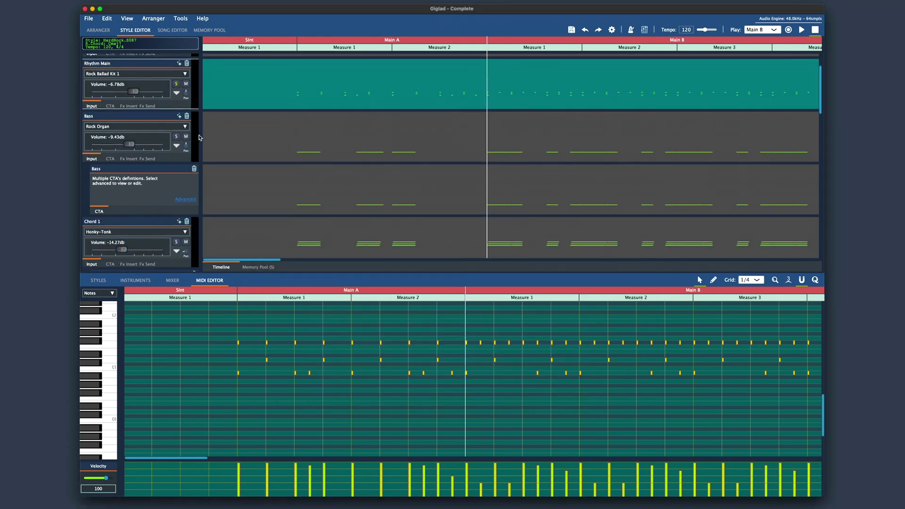
pyautogui.click(371, 146)
pyautogui.press('space')
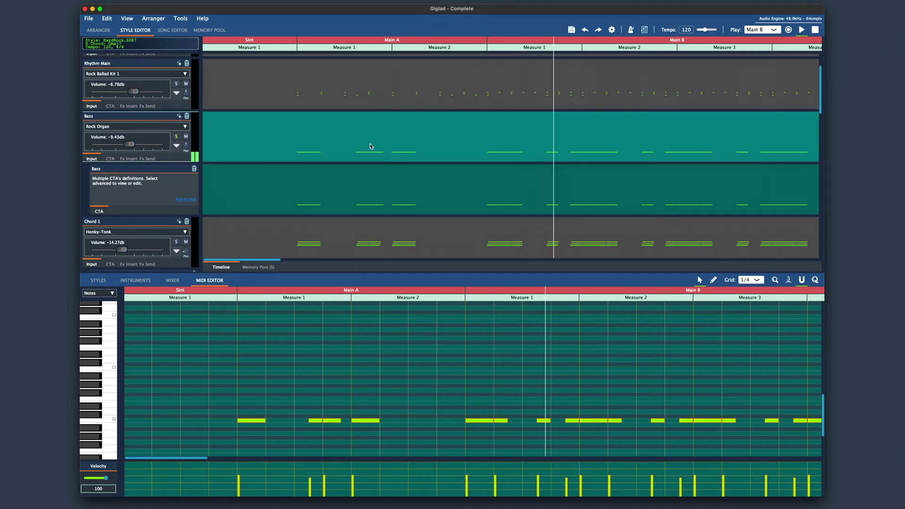
pyautogui.press('space')
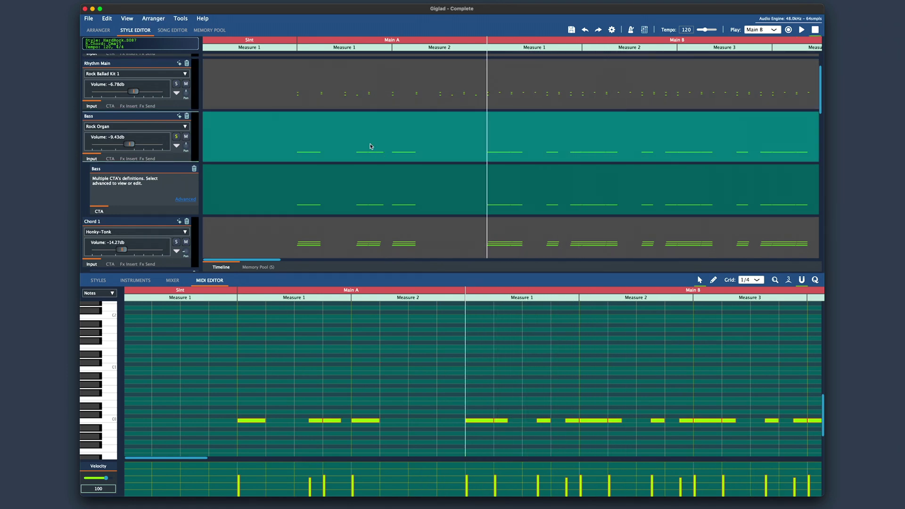
pyautogui.click(135, 281)
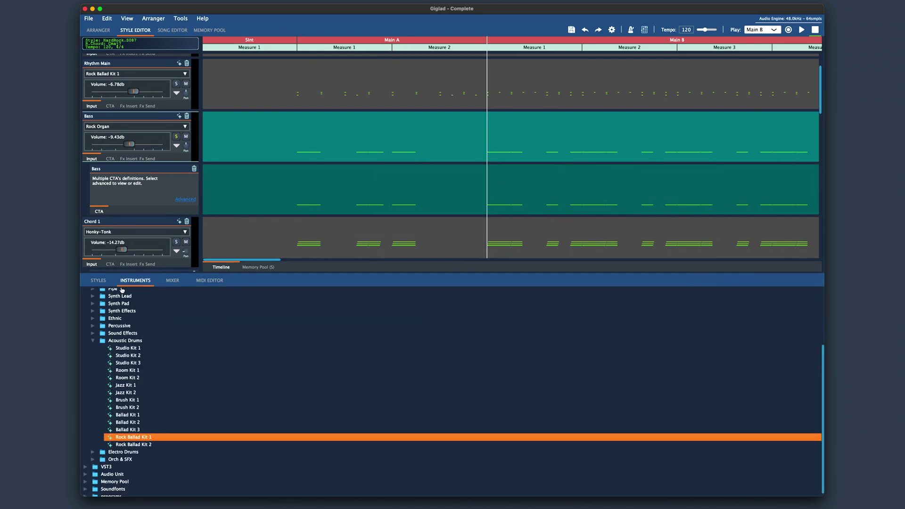
pyautogui.click(93, 341)
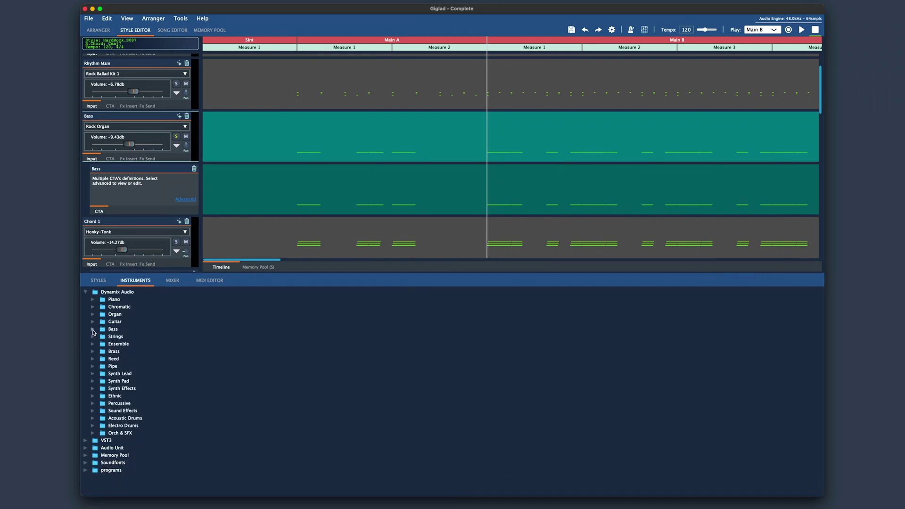
pyautogui.click(93, 329)
pyautogui.moveTo(132, 346); pyautogui.dragTo(148, 131)
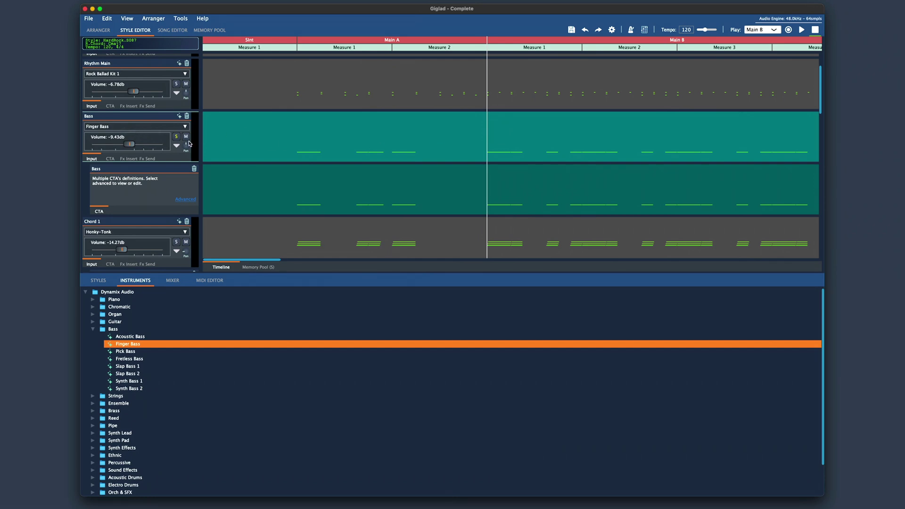
# Step: Solo Chord 1, show its notes, and select all of them
pyautogui.click(177, 243)
pyautogui.press('space')
pyautogui.doubleClick(417, 241)
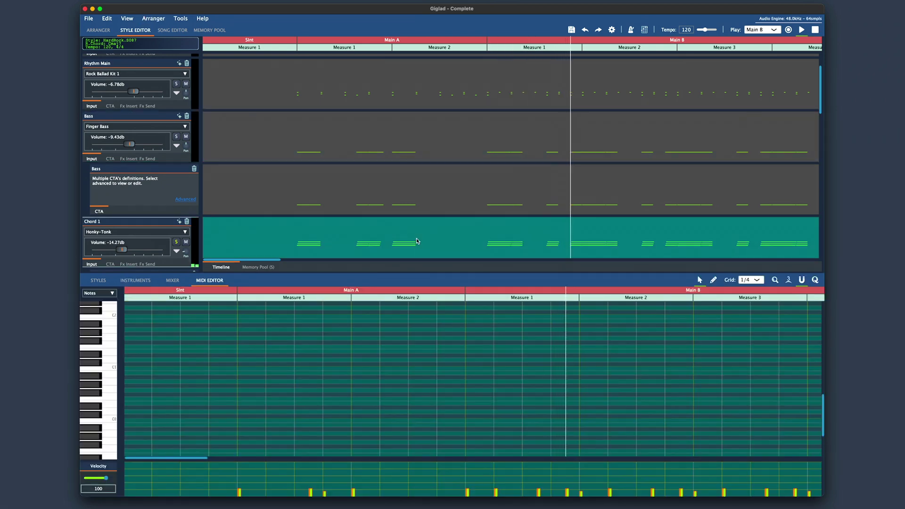
pyautogui.scroll(-5, 406, 340)
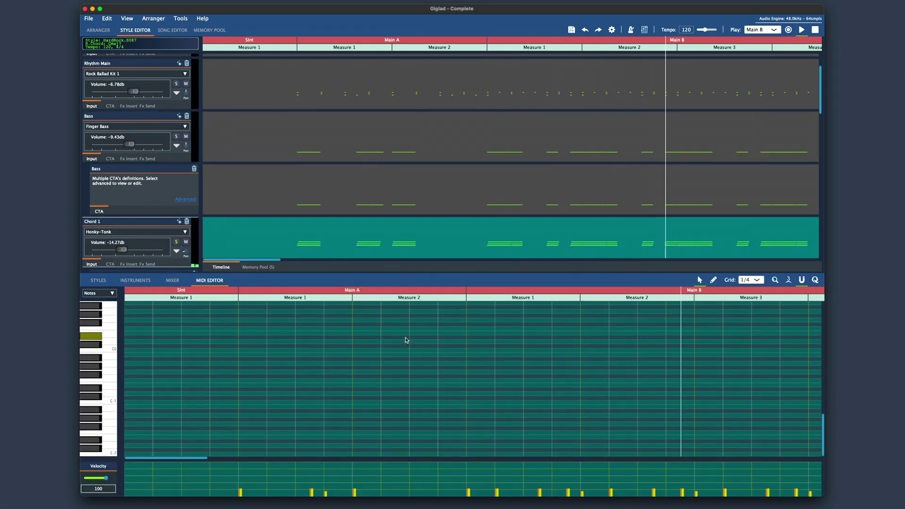
pyautogui.scroll(5, 405, 340)
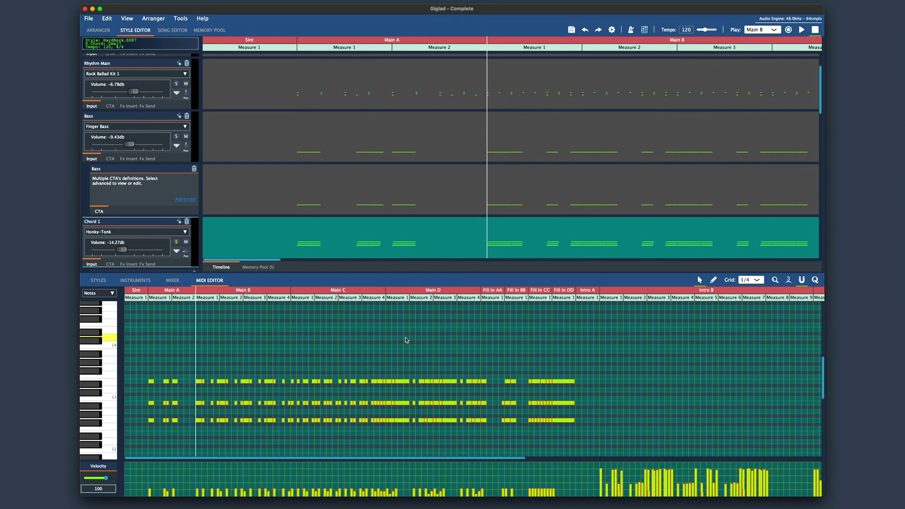
pyautogui.moveTo(136, 363); pyautogui.dragTo(605, 452)
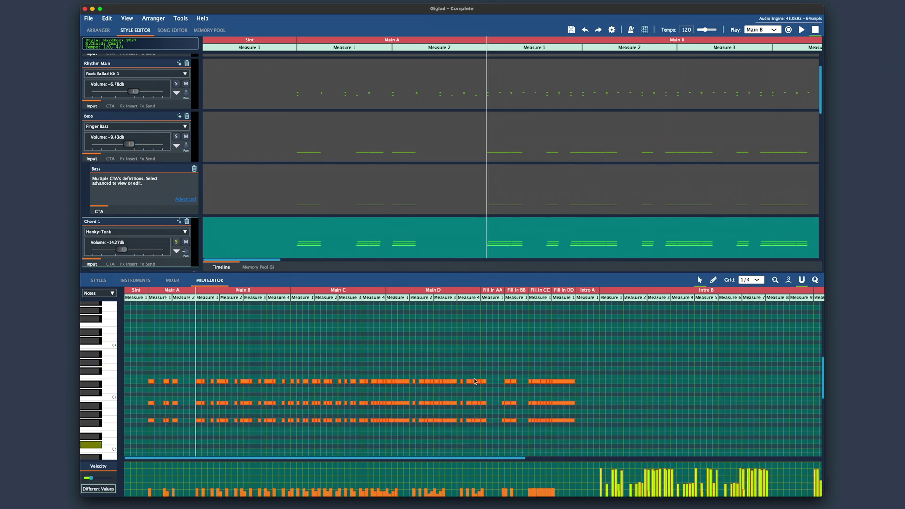
# Step: Assign Steel Guitar from the Guitar folder to Chord 1 and listen to it
pyautogui.click(134, 281)
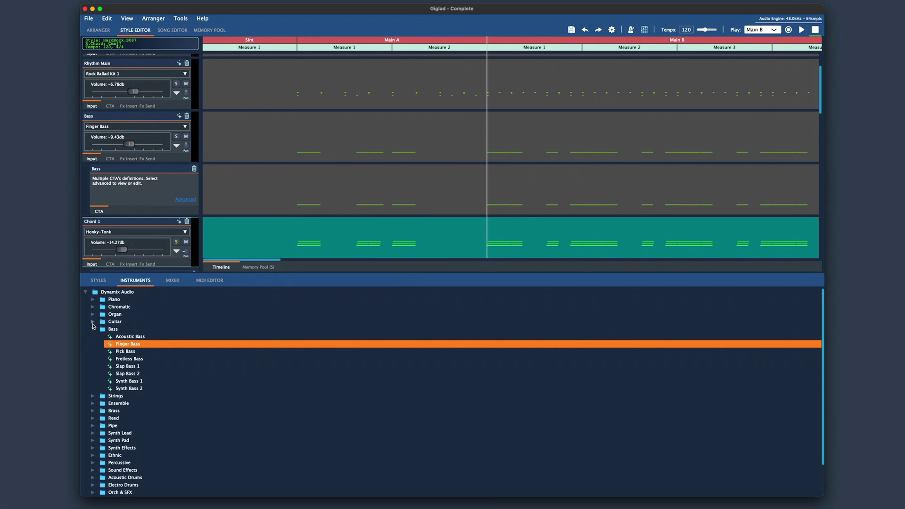
pyautogui.click(93, 322)
pyautogui.moveTo(132, 338); pyautogui.dragTo(134, 234)
pyautogui.press('space')
# Step: Raise the selected Chord 1 notes' velocity to about 121
pyautogui.click(209, 280)
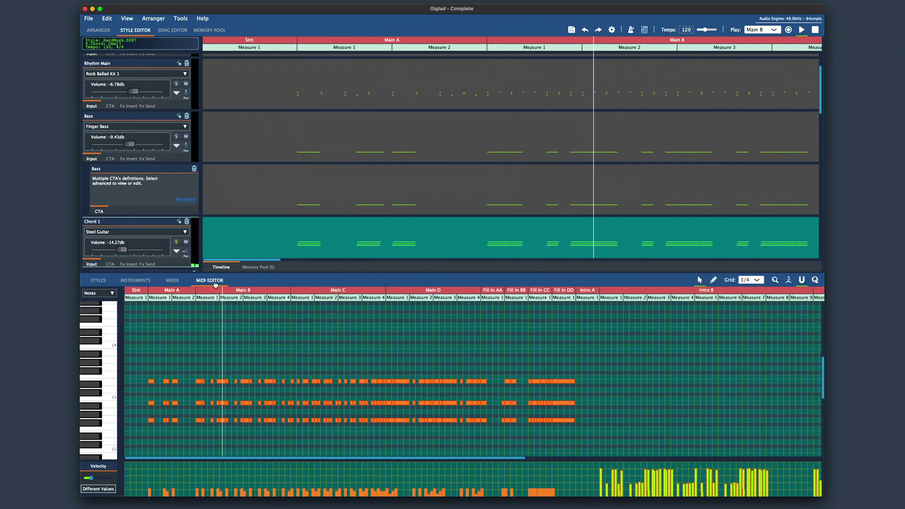
pyautogui.press('space')
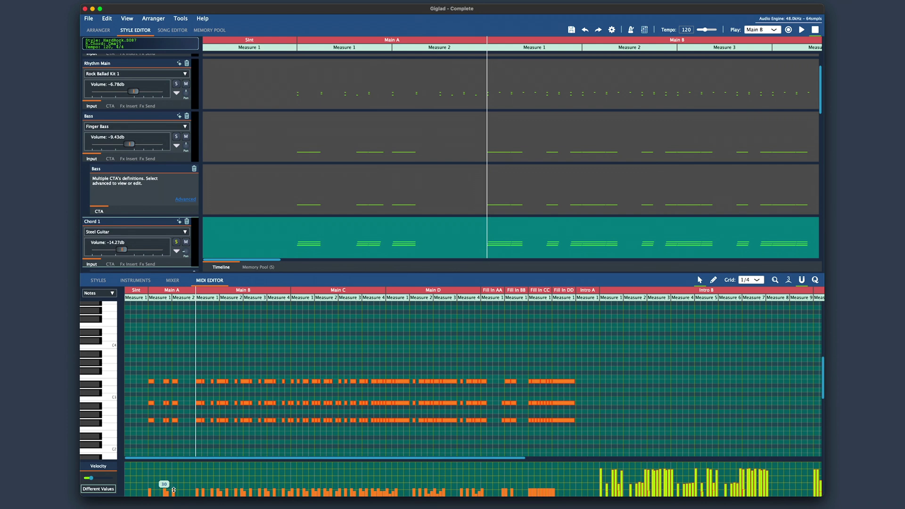
pyautogui.press('space')
pyautogui.moveTo(173, 490); pyautogui.dragTo(179, 462)
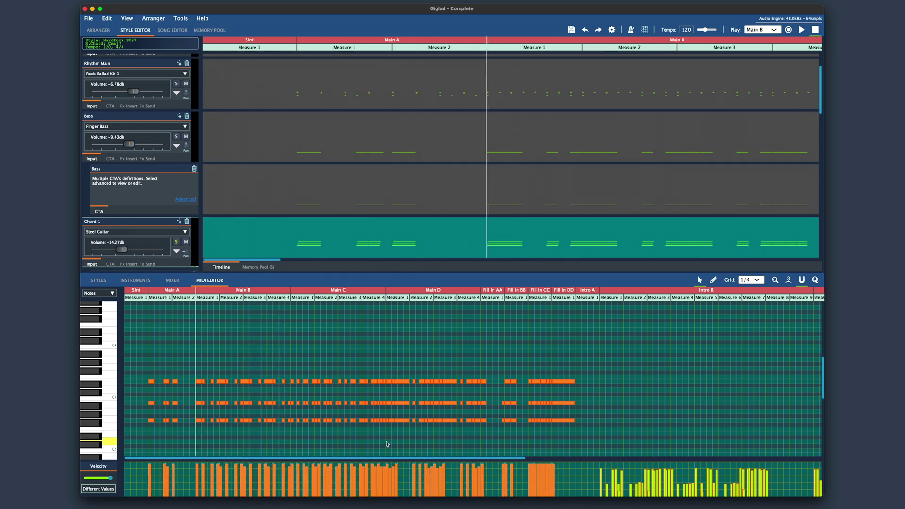
pyautogui.scroll(-5, 367, 214)
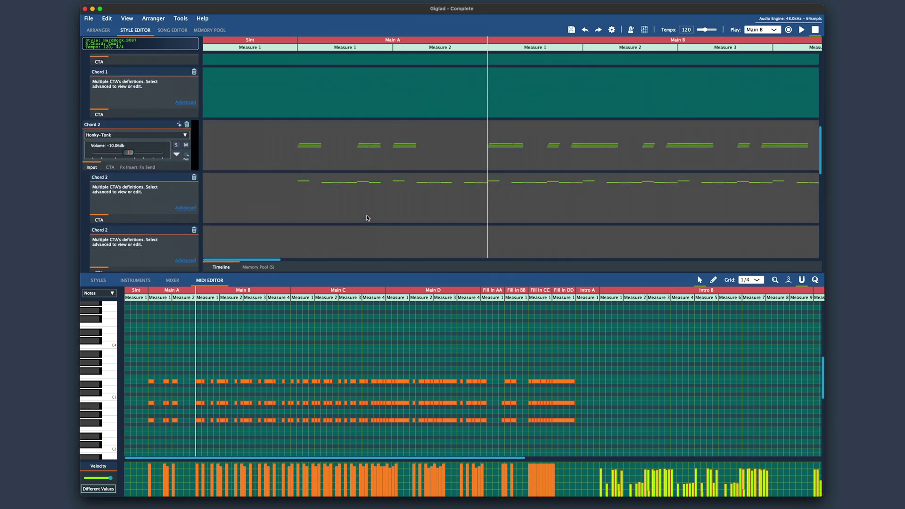
# Step: Solo Chord 2, select all its notes, and raise their velocity close to maximum
pyautogui.click(177, 145)
pyautogui.click(438, 147)
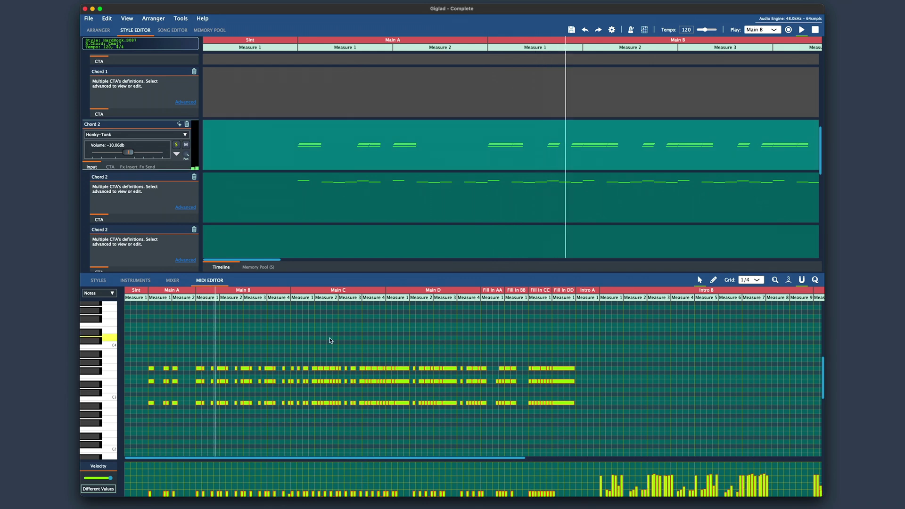
pyautogui.moveTo(139, 331); pyautogui.dragTo(592, 442)
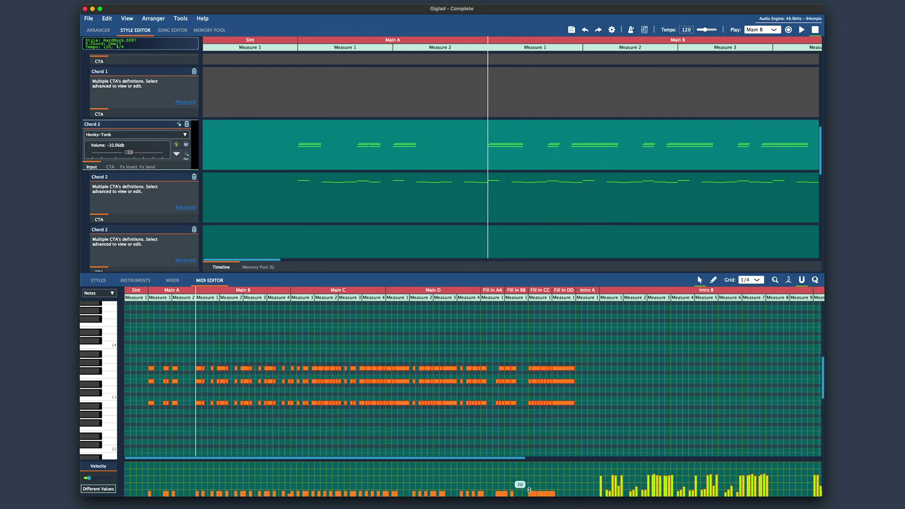
pyautogui.moveTo(529, 489); pyautogui.dragTo(529, 460)
# Step: Replace Chord 2's Honky-Tonk with Steel Guitar and audition it
pyautogui.click(136, 280)
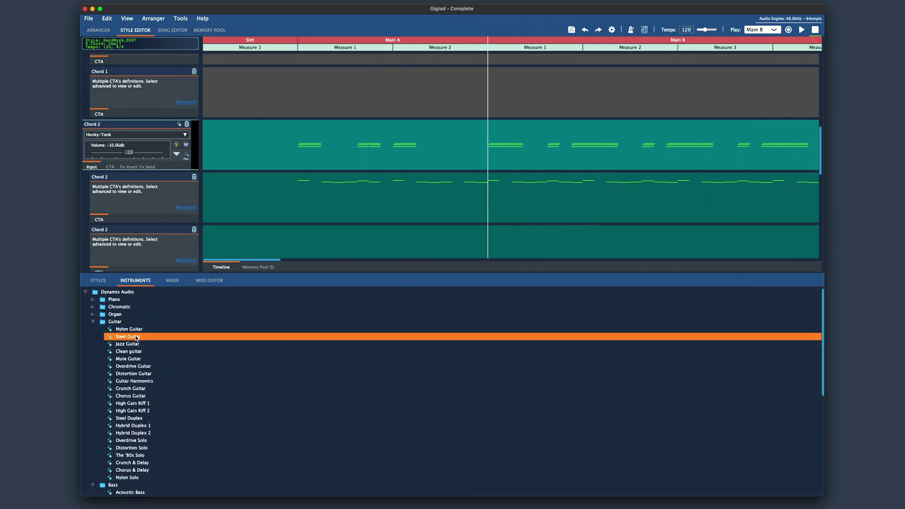
pyautogui.moveTo(137, 338); pyautogui.dragTo(145, 137)
pyautogui.press('space')
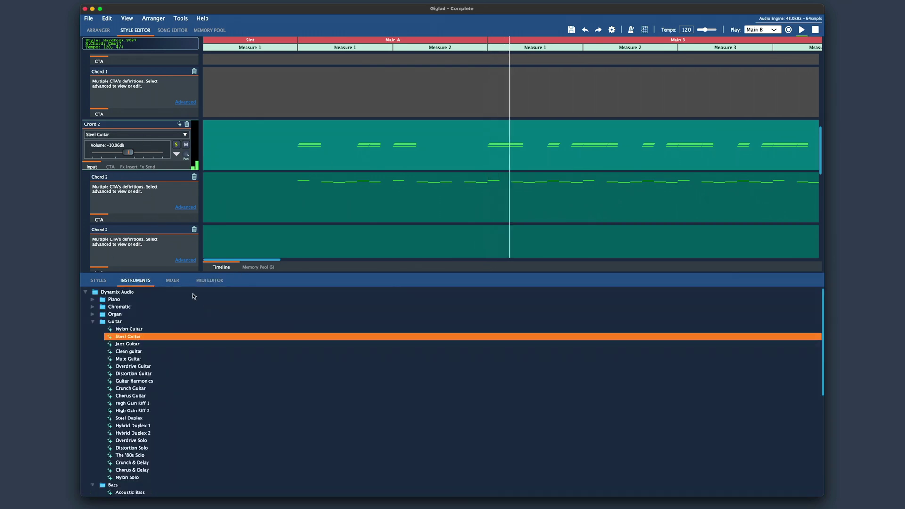
pyautogui.click(211, 281)
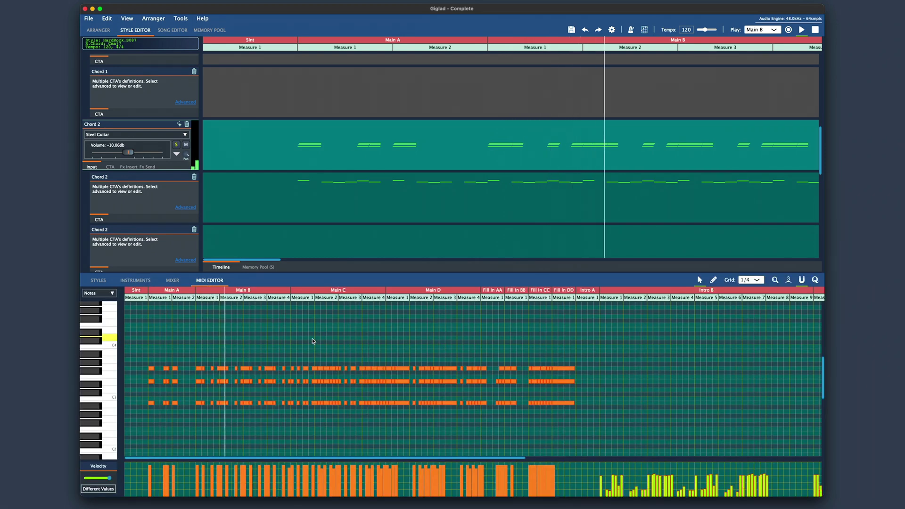
pyautogui.press('space')
# Step: Audition Phrase 1, swap its Rhodes for Distortion Guitar, and show its CTA settings
pyautogui.scroll(-10, 227, 162)
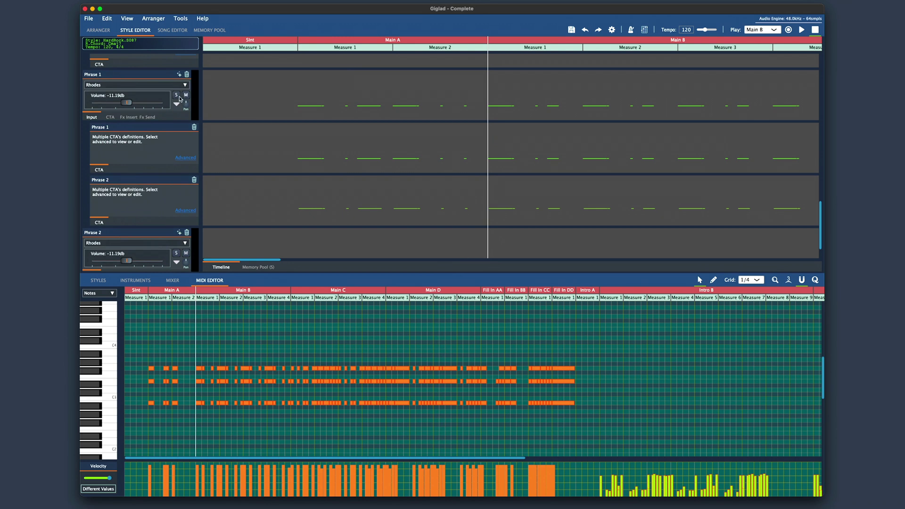
pyautogui.click(398, 101)
pyautogui.press('space')
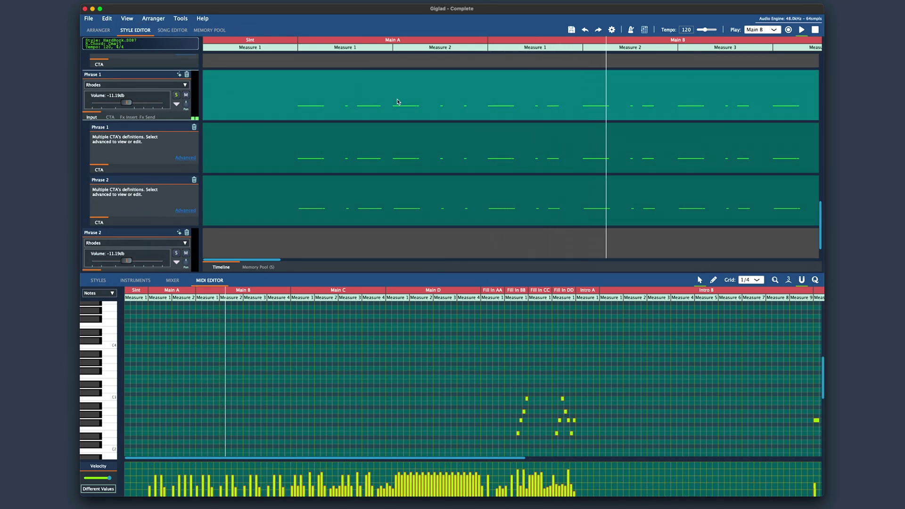
pyautogui.press('space')
pyautogui.click(136, 281)
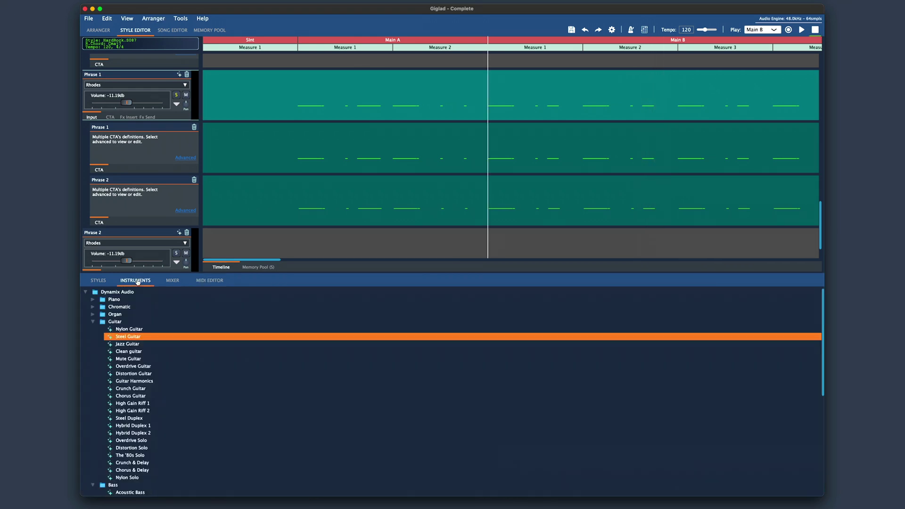
pyautogui.moveTo(137, 376); pyautogui.dragTo(152, 85)
pyautogui.press('space')
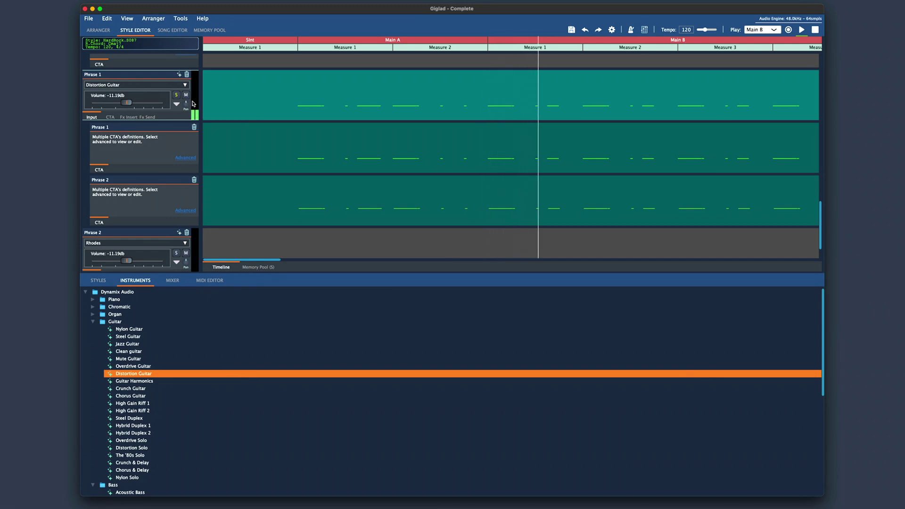
pyautogui.click(210, 281)
pyautogui.press('space')
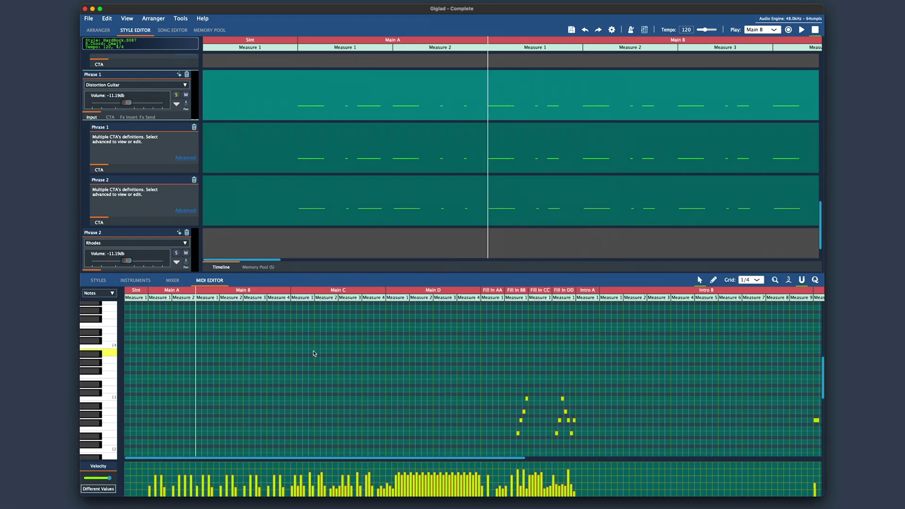
pyautogui.click(110, 117)
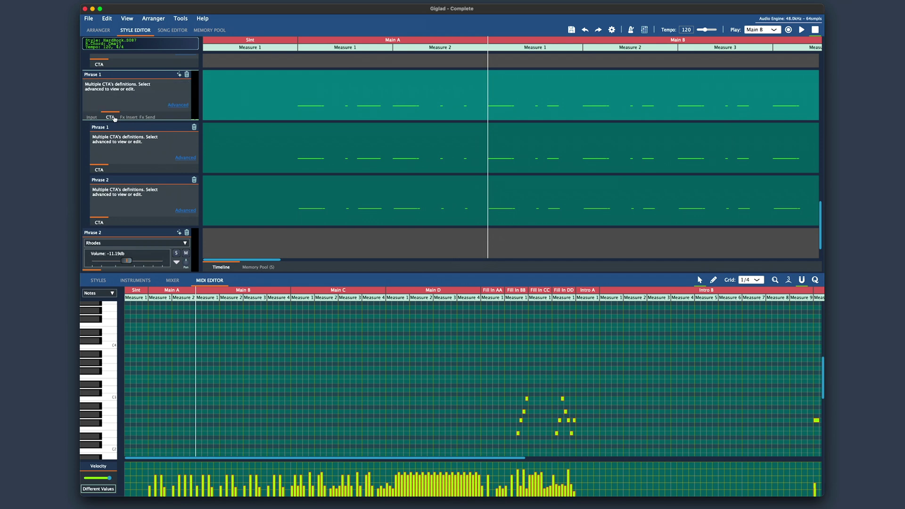
# Step: Inspect Phrase 1's Guitar AMP insert, keeping HighGain – ML, SM57 – Off Axis and HiGain 5
pyautogui.click(136, 117)
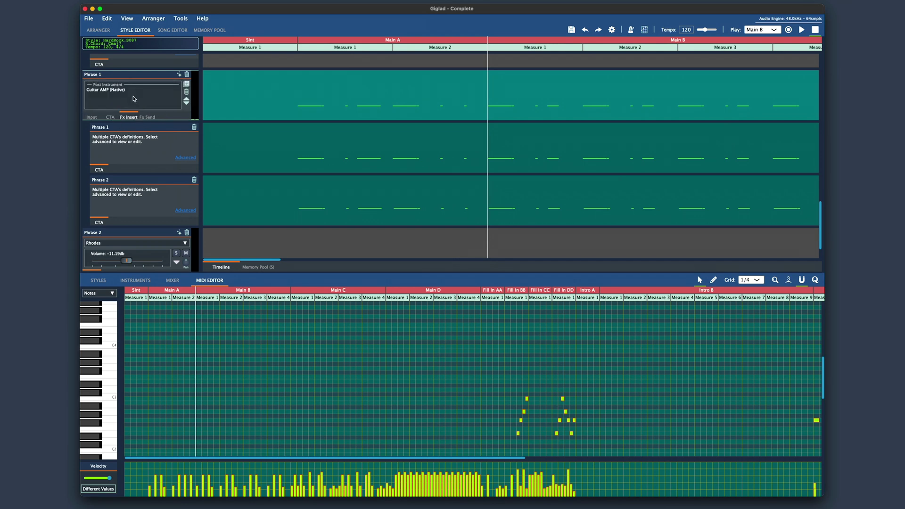
pyautogui.doubleClick(130, 91)
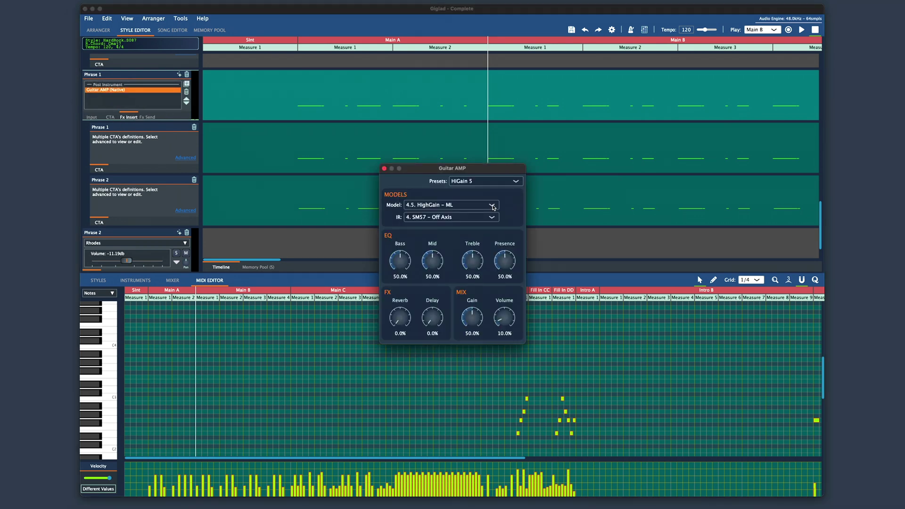
pyautogui.click(493, 206)
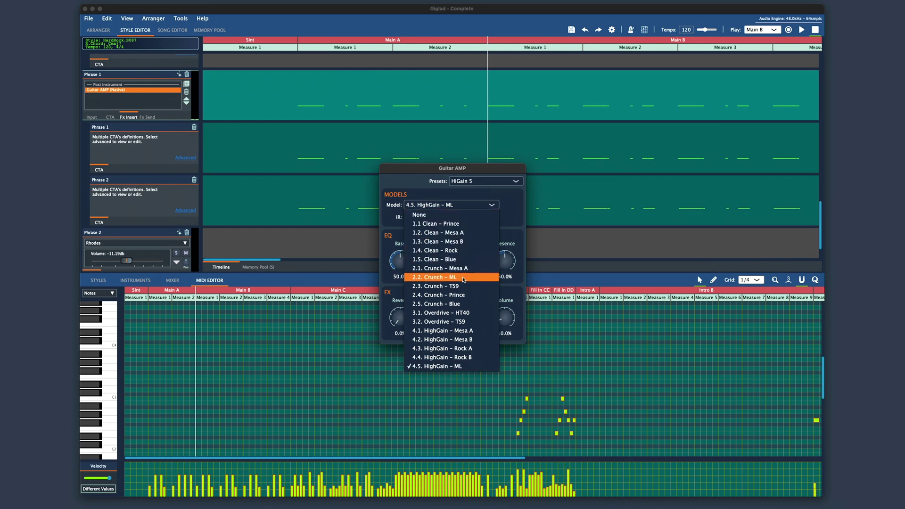
pyautogui.click(510, 213)
pyautogui.click(493, 217)
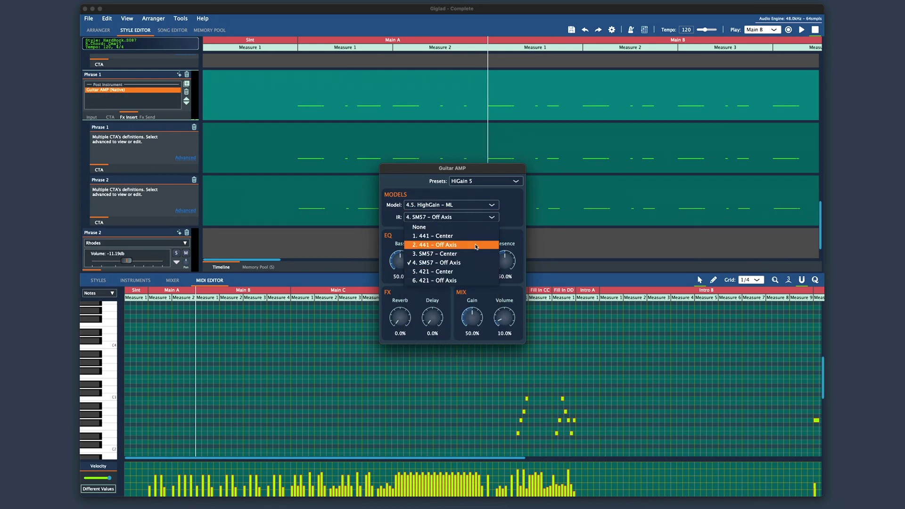
pyautogui.click(524, 199)
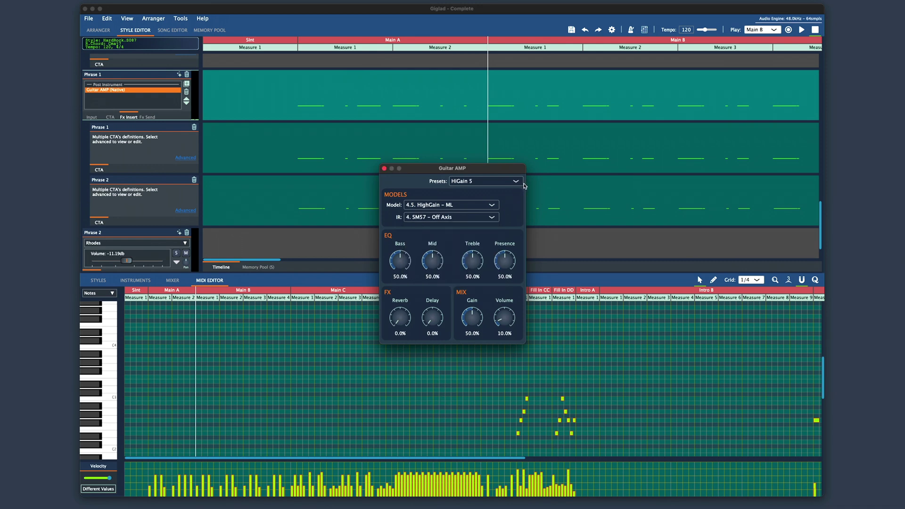
pyautogui.click(516, 182)
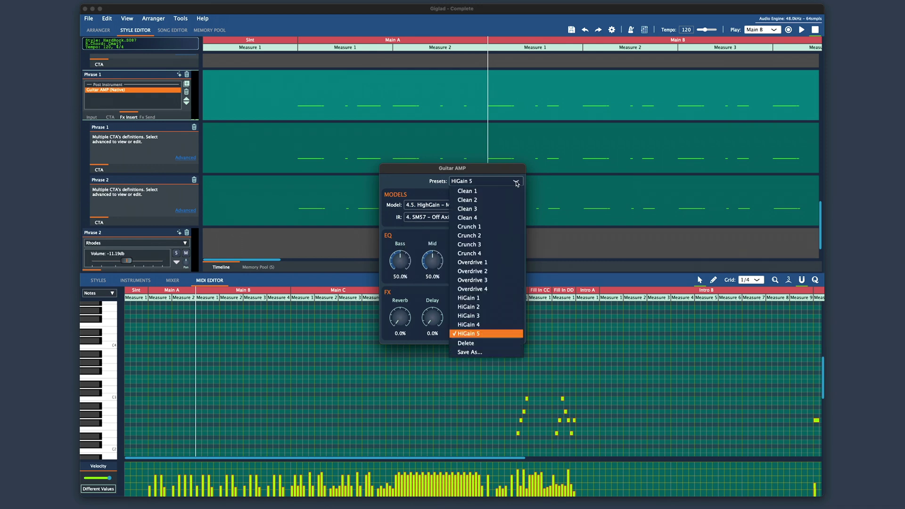
pyautogui.click(422, 175)
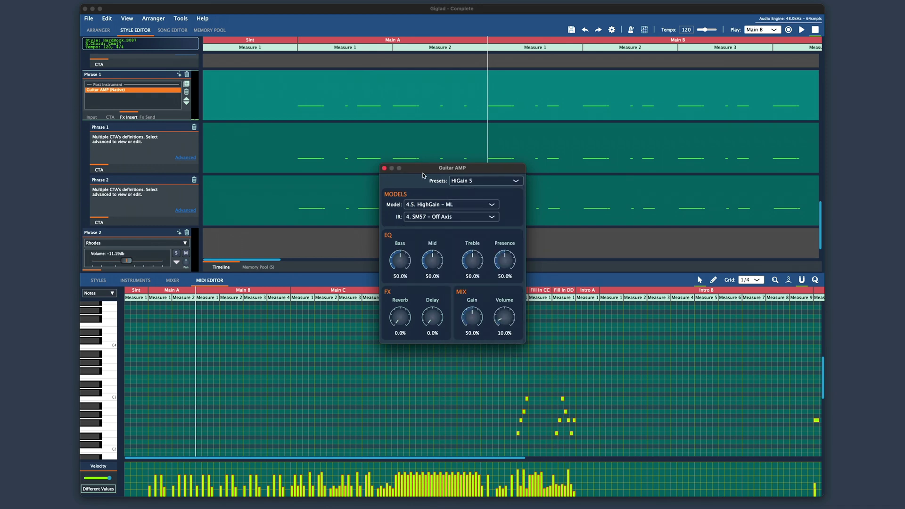
pyautogui.click(383, 168)
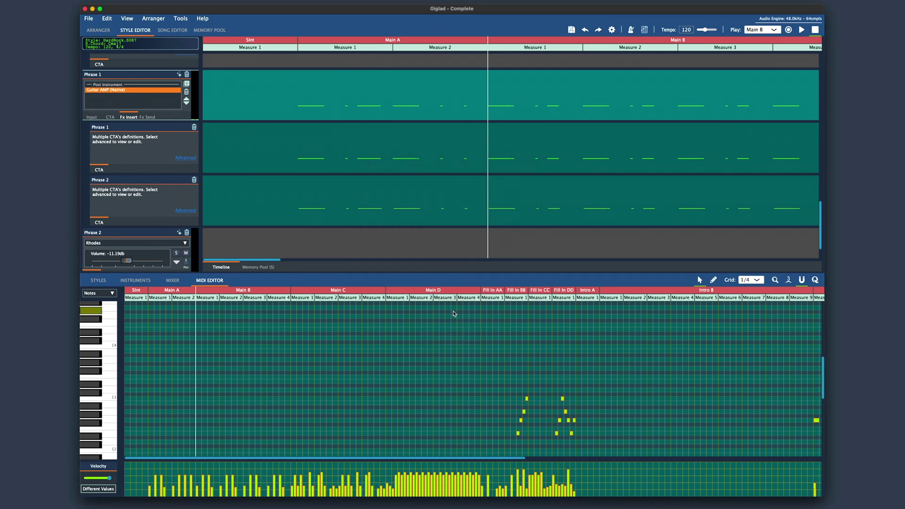
# Step: Select every note in the pattern and raise their velocity while Main D plays
pyautogui.scroll(-5, 339, 377)
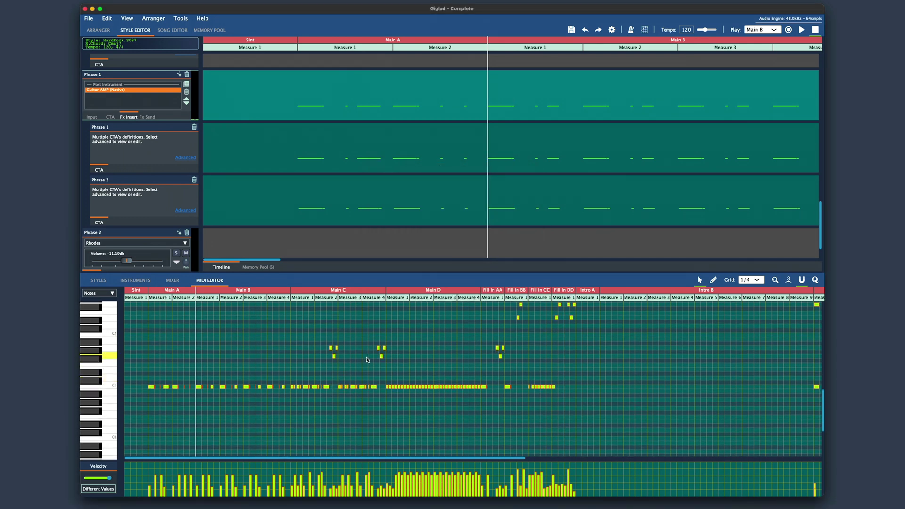
pyautogui.press('super+a')
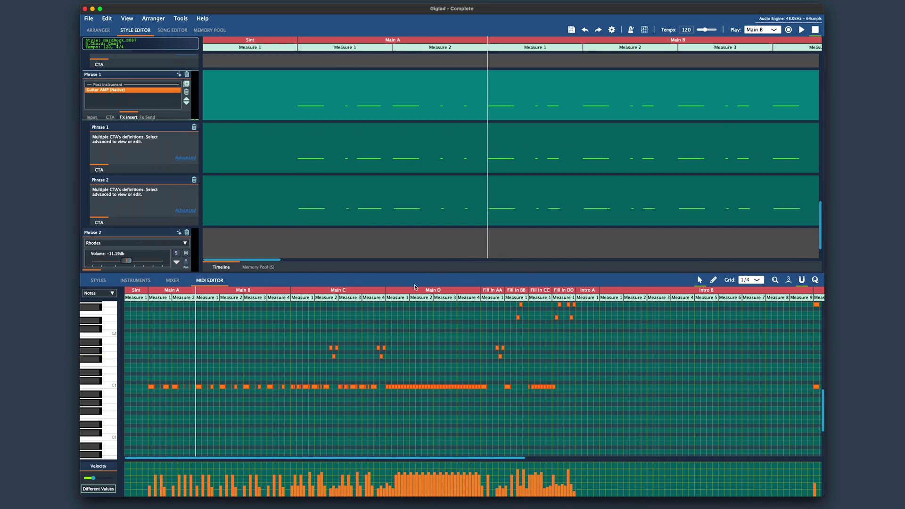
pyautogui.click(387, 293)
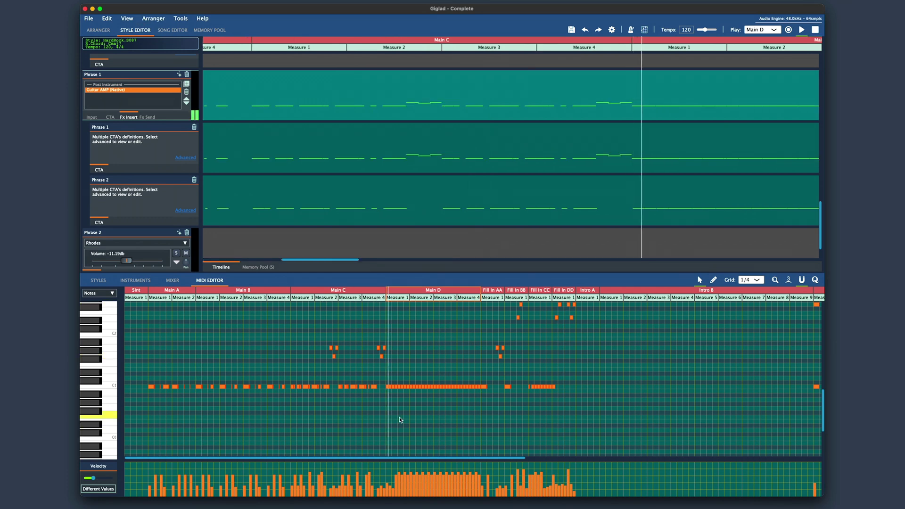
pyautogui.moveTo(407, 475); pyautogui.dragTo(407, 470)
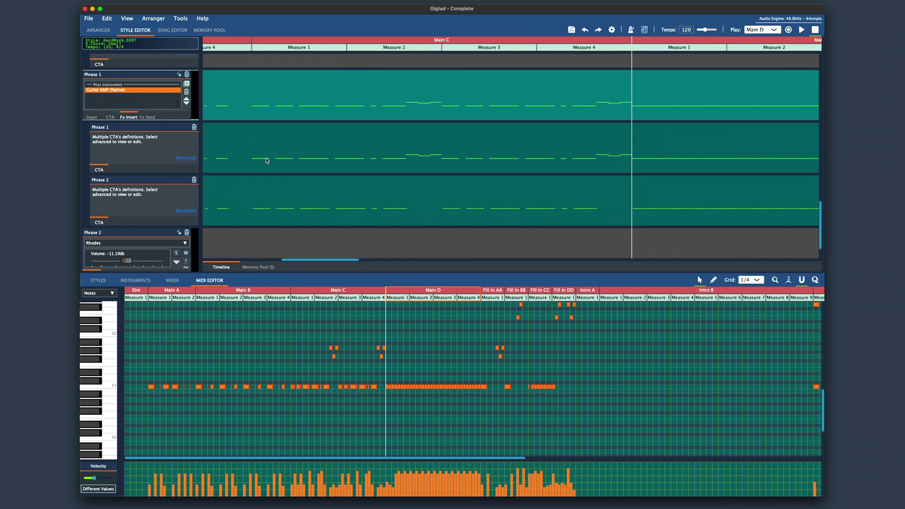
# Step: Return to the Arranger view, declining to save the style changes
pyautogui.scroll(10, 266, 161)
pyautogui.click(98, 30)
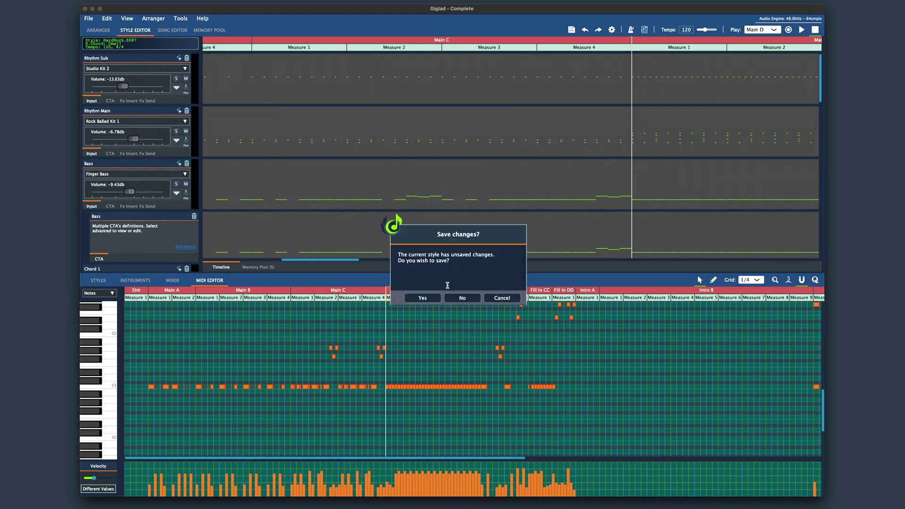
pyautogui.click(461, 299)
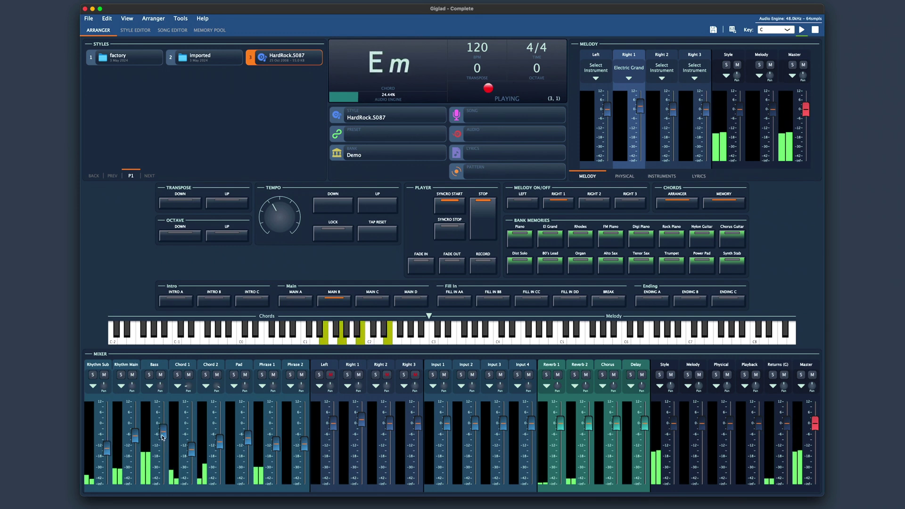
# Step: Raise the Chord 1, Chord 2 and Phrase 1 faders from about -12 to -6
pyautogui.moveTo(191, 442); pyautogui.dragTo(193, 436)
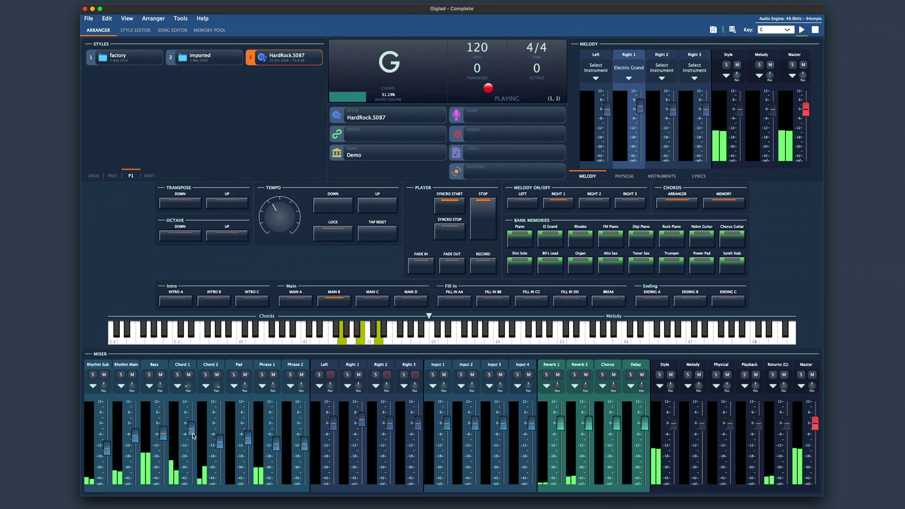
pyautogui.moveTo(213, 444); pyautogui.dragTo(212, 434)
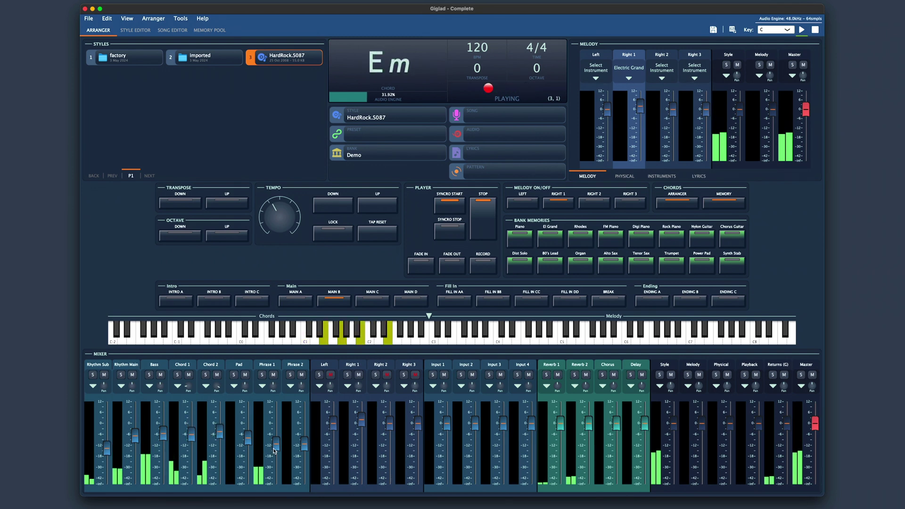
pyautogui.moveTo(276, 444); pyautogui.dragTo(276, 433)
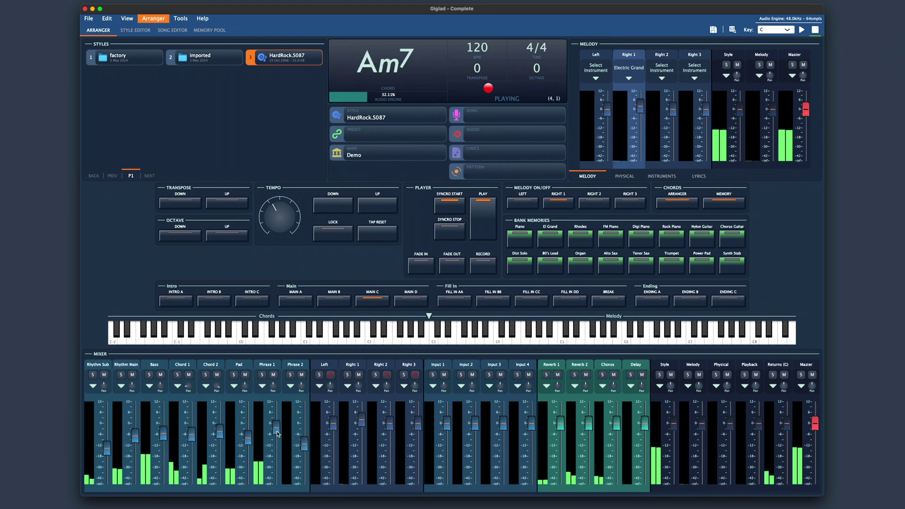
# Step: Stop playback and set Phrase 1's Guitar AMP (Native) insert to Bass 59% and Gain 69%
pyautogui.press('space')
pyautogui.click(262, 386)
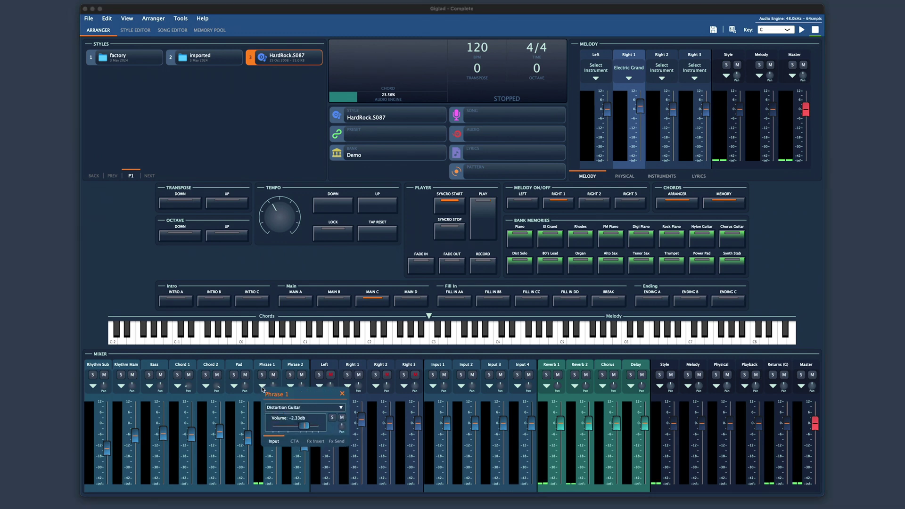
pyautogui.click(316, 441)
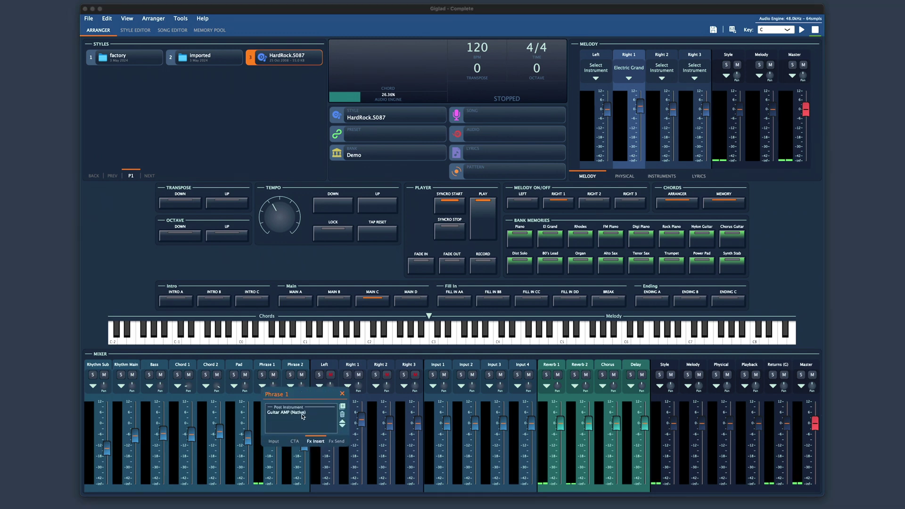
pyautogui.doubleClick(302, 413)
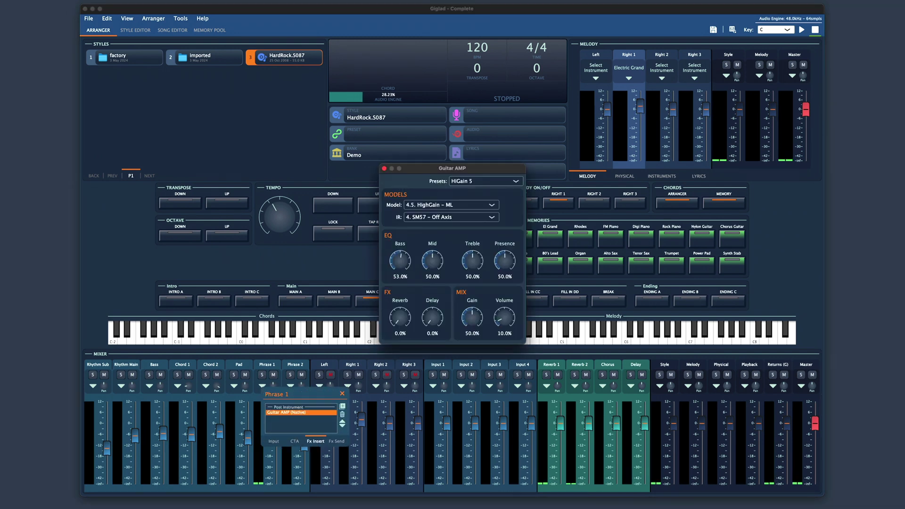
pyautogui.moveTo(399, 260); pyautogui.dragTo(400, 254)
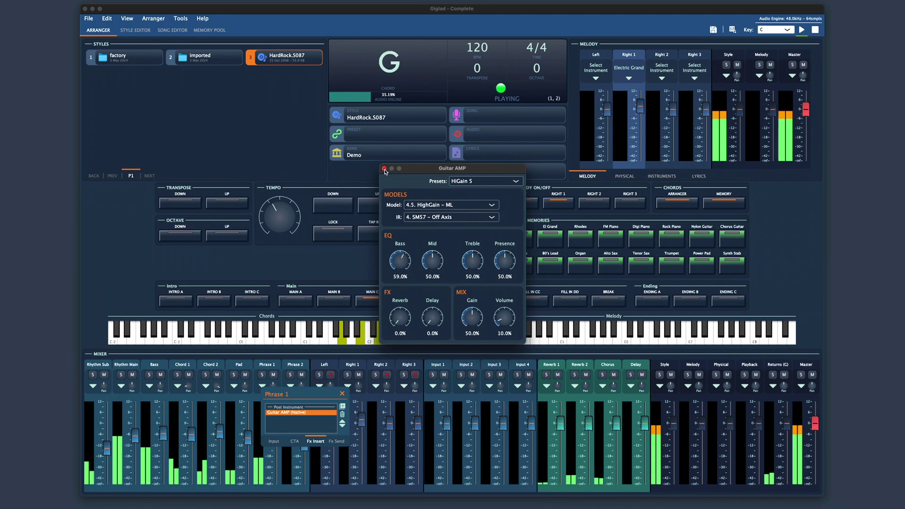
pyautogui.moveTo(471, 317); pyautogui.dragTo(472, 303)
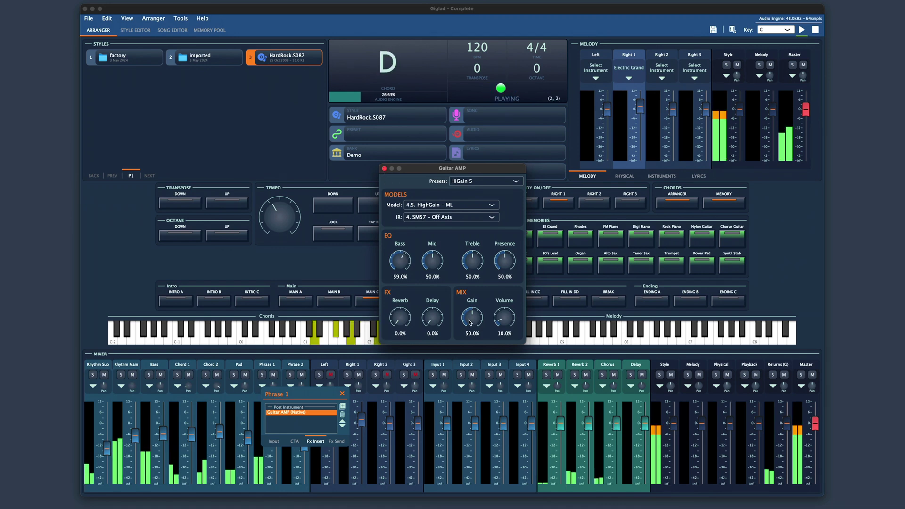
pyautogui.click(384, 169)
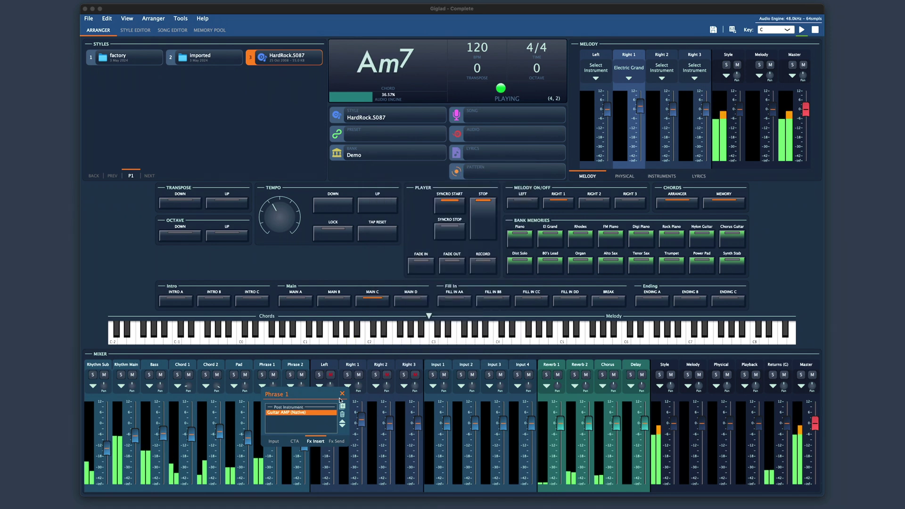
pyautogui.click(244, 380)
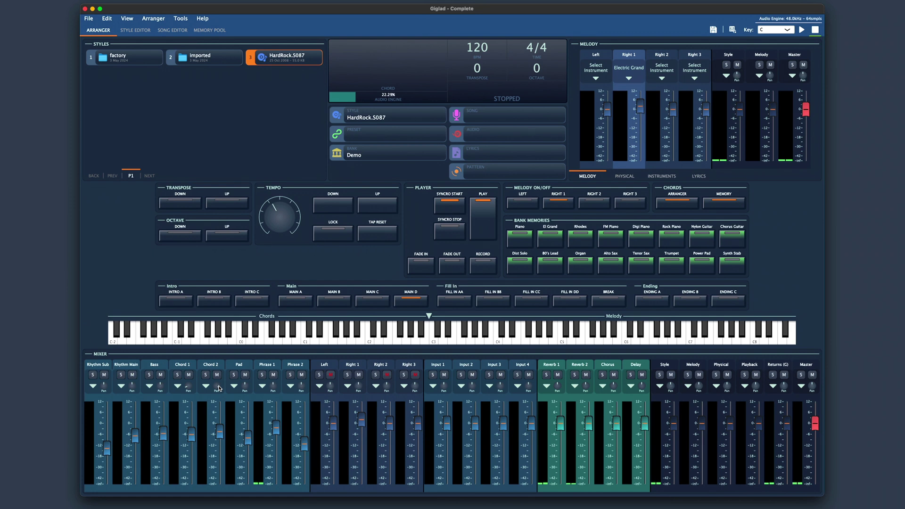
# Step: Open the style in the Style Editor and save it as 'Hard Rock 2'
pyautogui.click(139, 30)
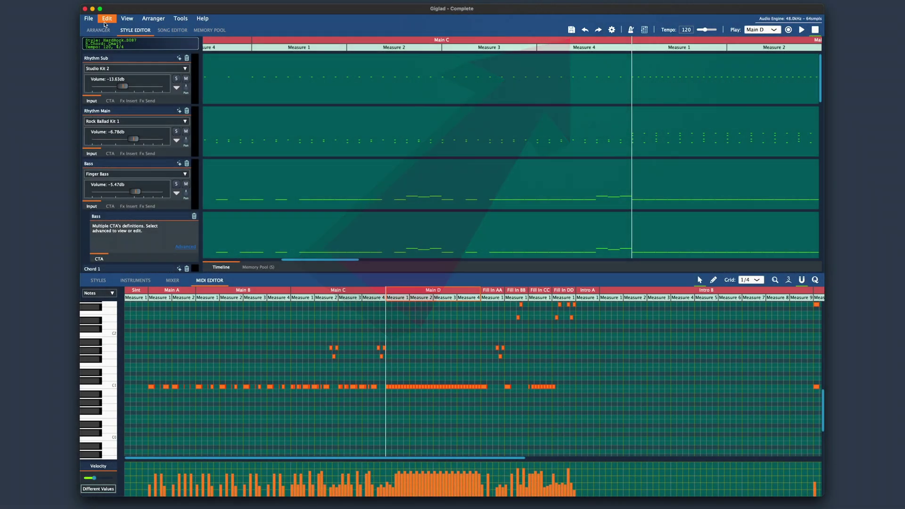
pyautogui.click(88, 18)
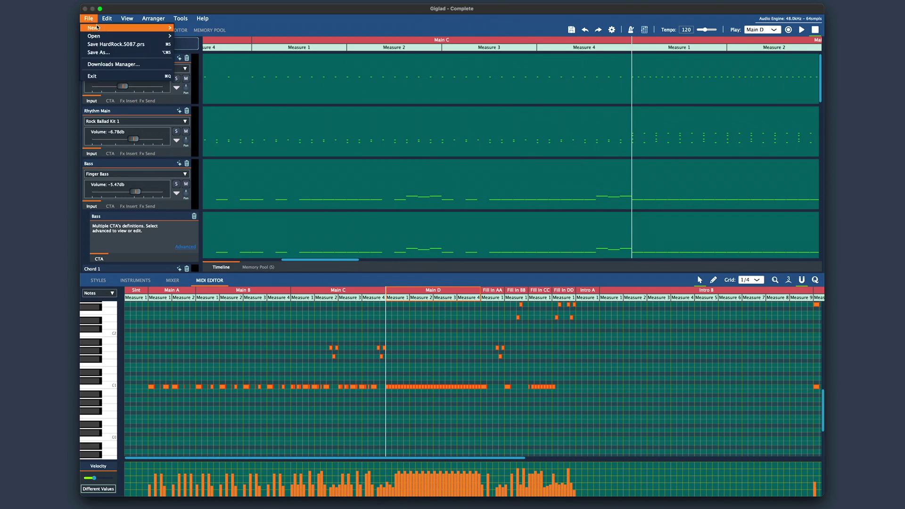
pyautogui.press('Return')
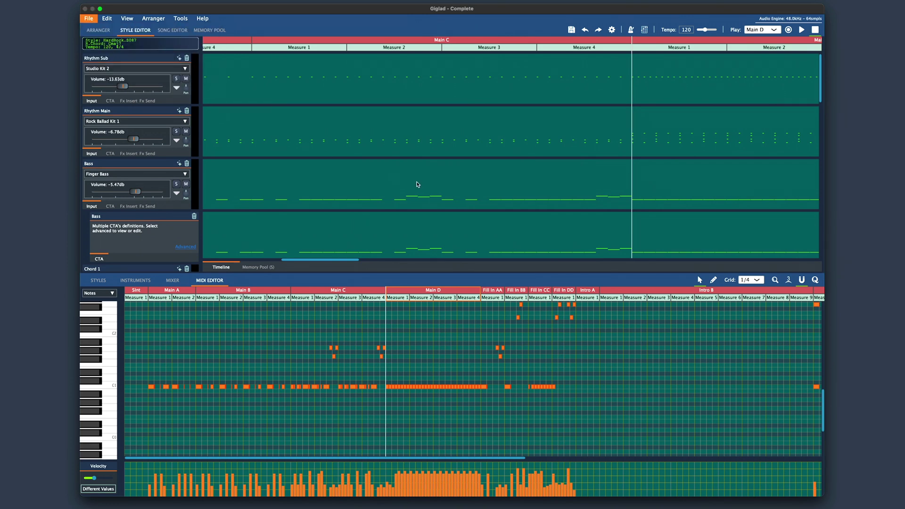
pyautogui.write('Hard Roc')
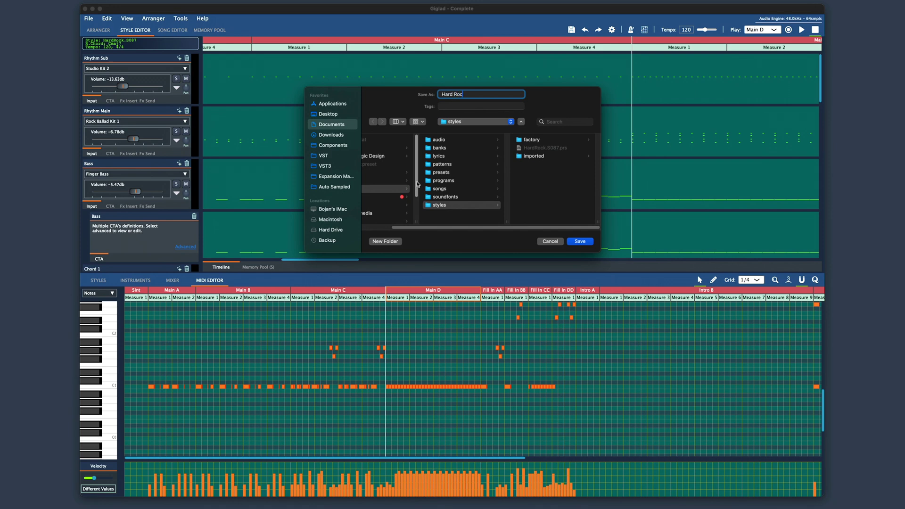
pyautogui.write('k 2')
pyautogui.press('Return')
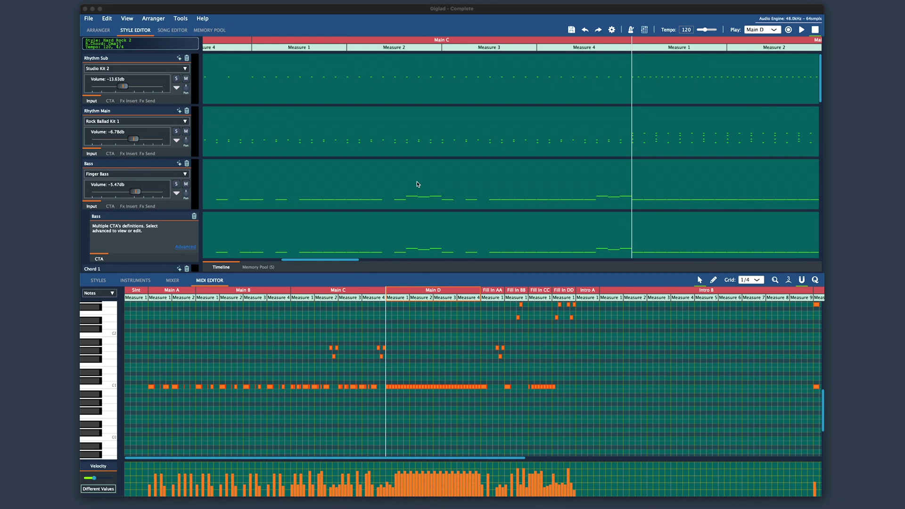
# Step: Select the Rhythm Main cymbal notes across the Main D, Intro C and Ending C sections
pyautogui.click(405, 138)
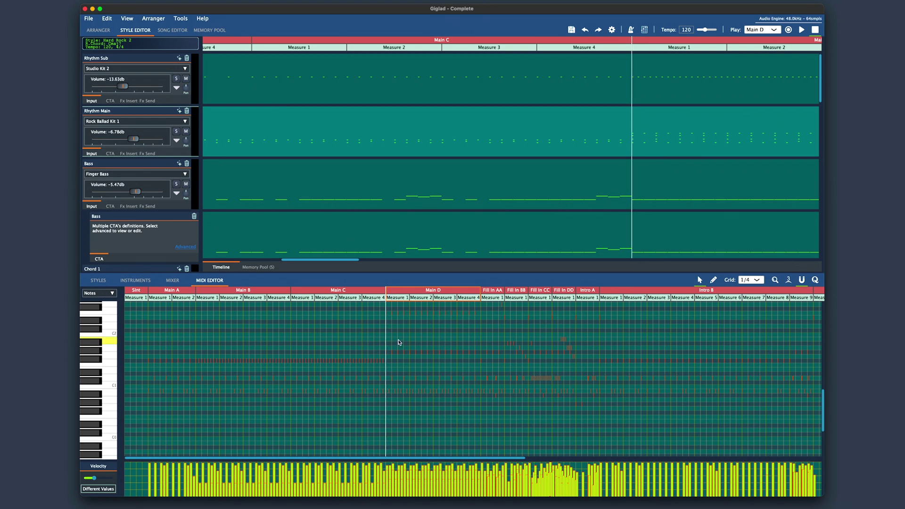
pyautogui.scroll(5, 401, 343)
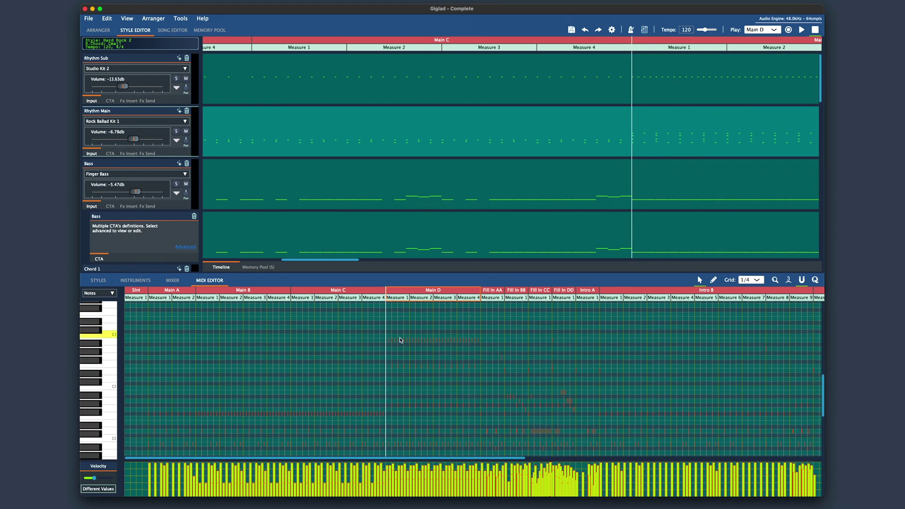
pyautogui.scroll(-5, 399, 340)
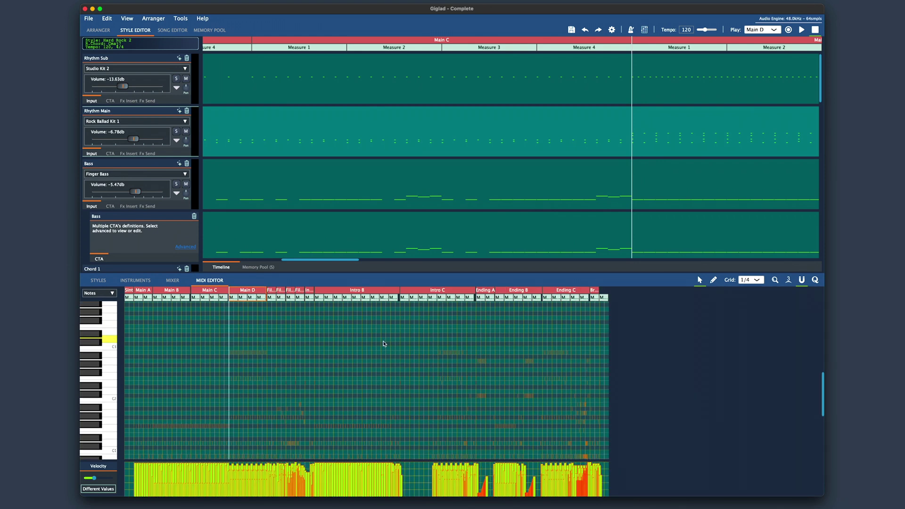
pyautogui.moveTo(196, 339); pyautogui.dragTo(270, 396)
pyautogui.moveTo(411, 350); pyautogui.dragTo(475, 385)
pyautogui.moveTo(544, 345); pyautogui.dragTo(575, 382)
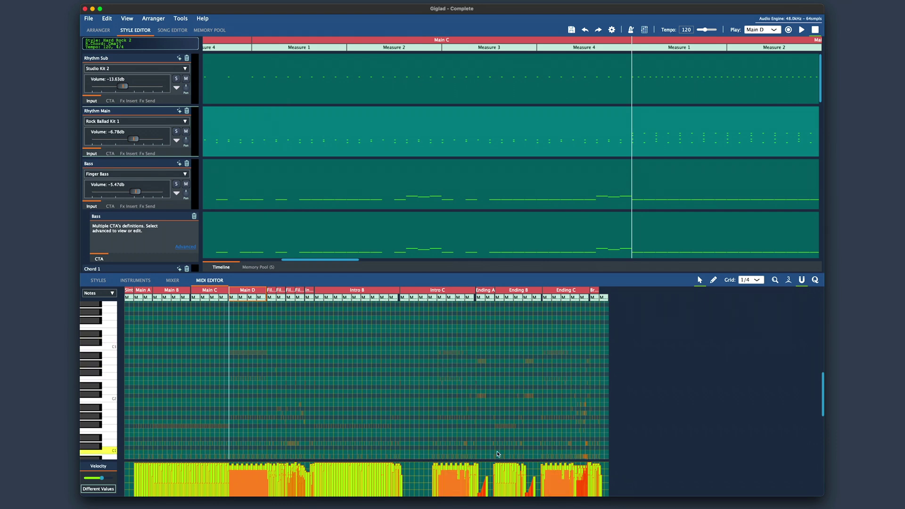
# Step: Raise the selected cymbal notes' velocity to 124 and play the style briefly to hear them
pyautogui.scroll(3, 497, 454)
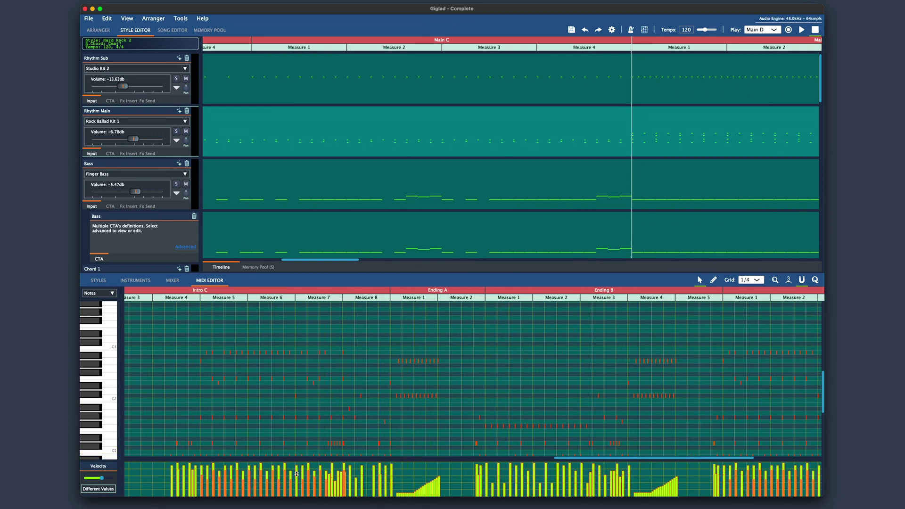
pyautogui.moveTo(308, 471)
pyautogui.scroll(-4, 308, 471)
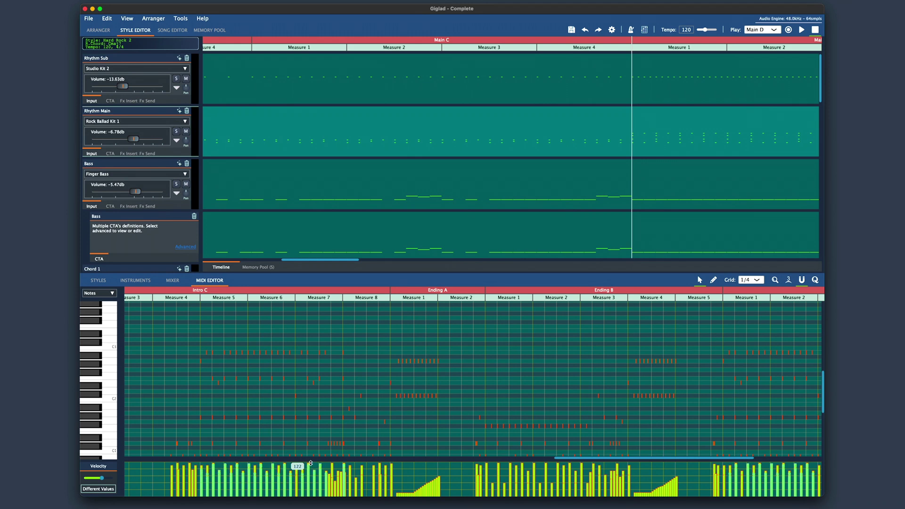
pyautogui.press('space')
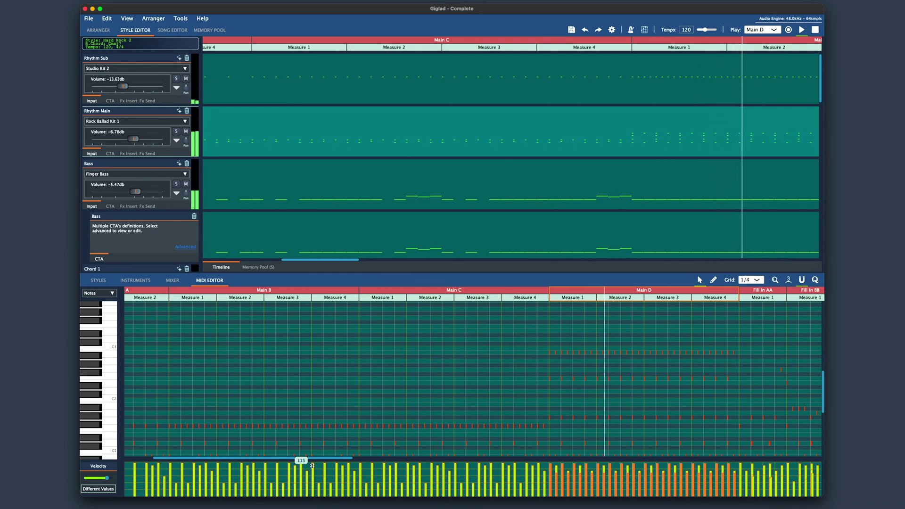
pyautogui.press('space')
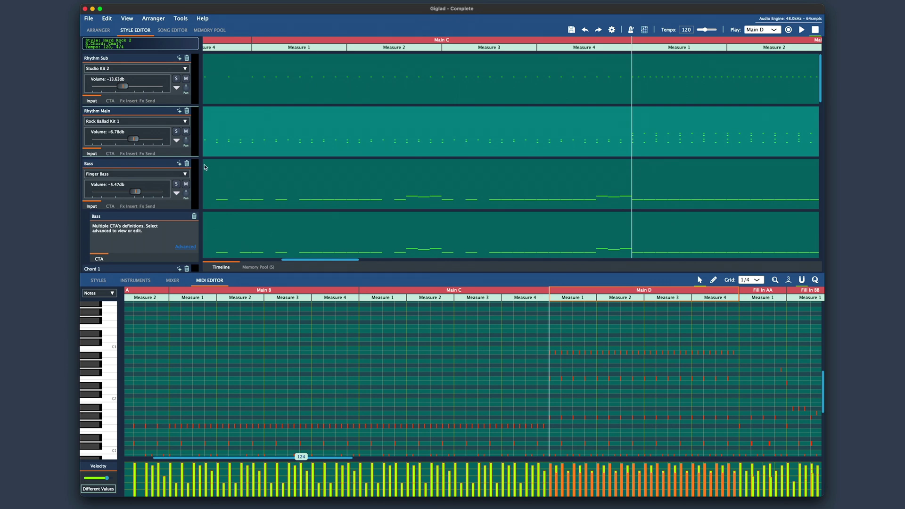
# Step: Set the Bass track's CTA forced range to 24–127, keeping the N-Shift [Bass] class
pyautogui.click(110, 206)
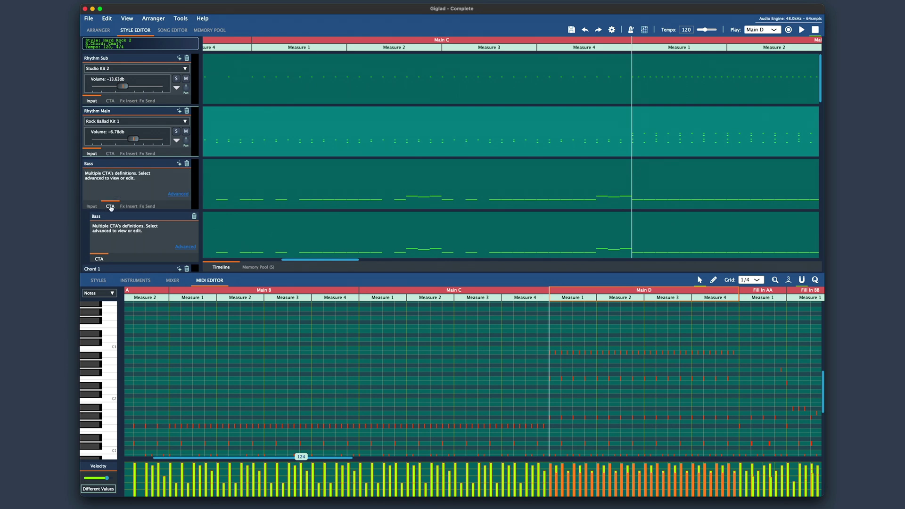
pyautogui.click(178, 194)
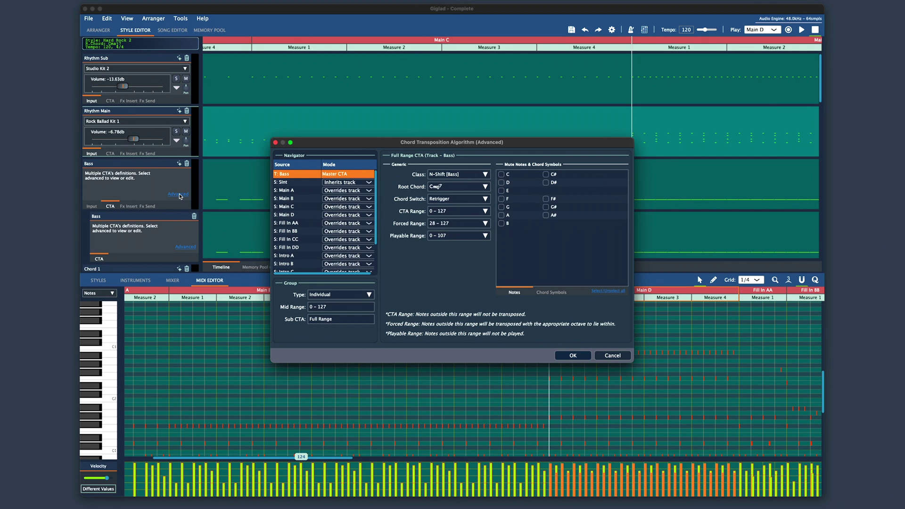
pyautogui.click(478, 177)
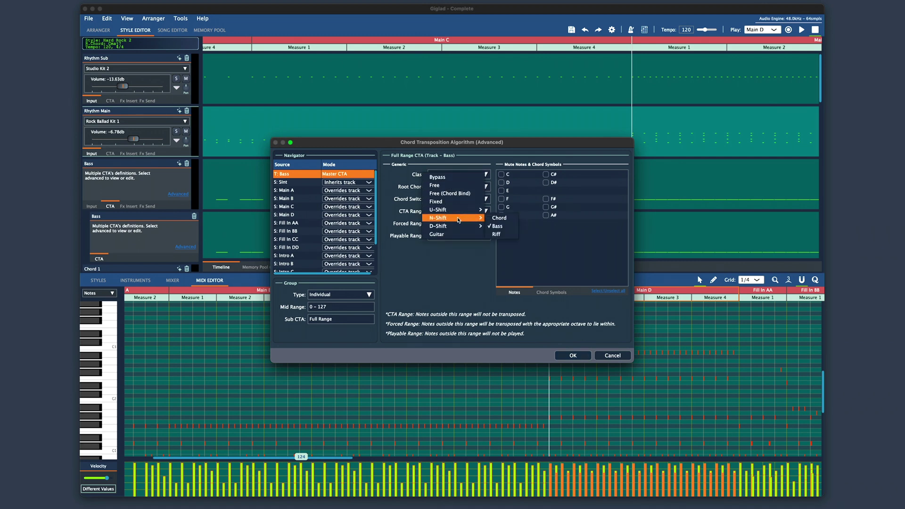
pyautogui.click(458, 254)
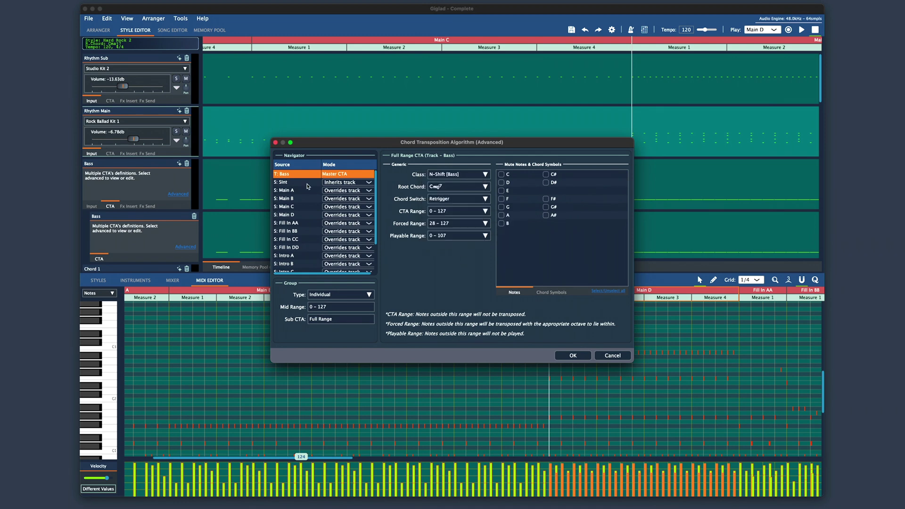
pyautogui.click(450, 224)
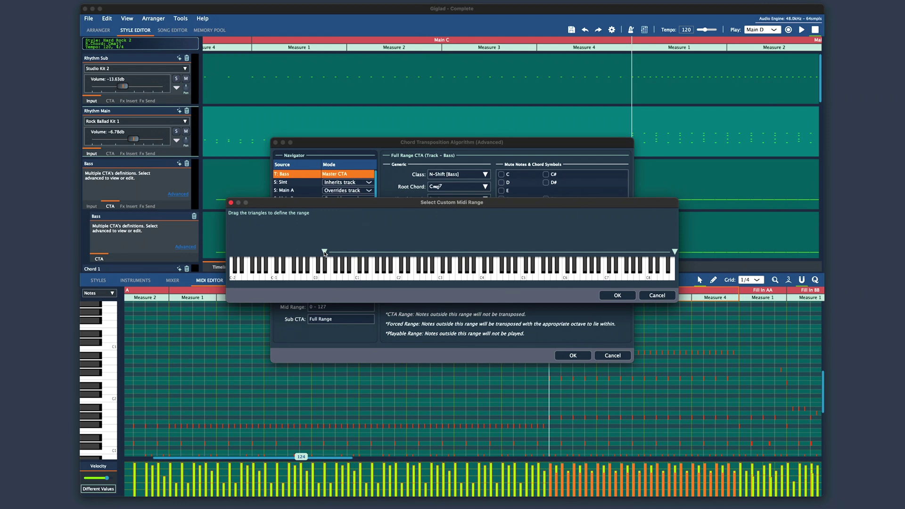
pyautogui.moveTo(324, 253); pyautogui.dragTo(312, 254)
pyautogui.click(619, 297)
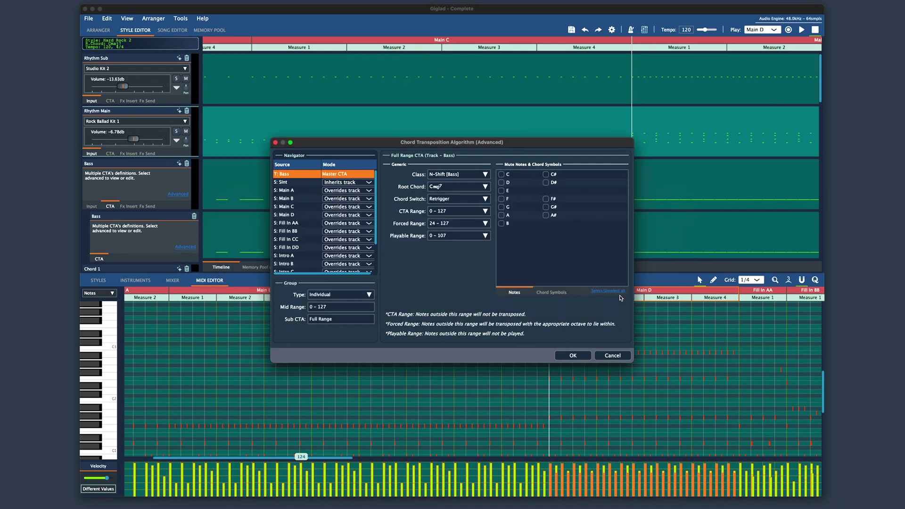
# Step: Apply the same 24–127 forced range to sections Main A through Ending C and confirm
pyautogui.click(313, 192)
pyautogui.scroll(-3, 313, 193)
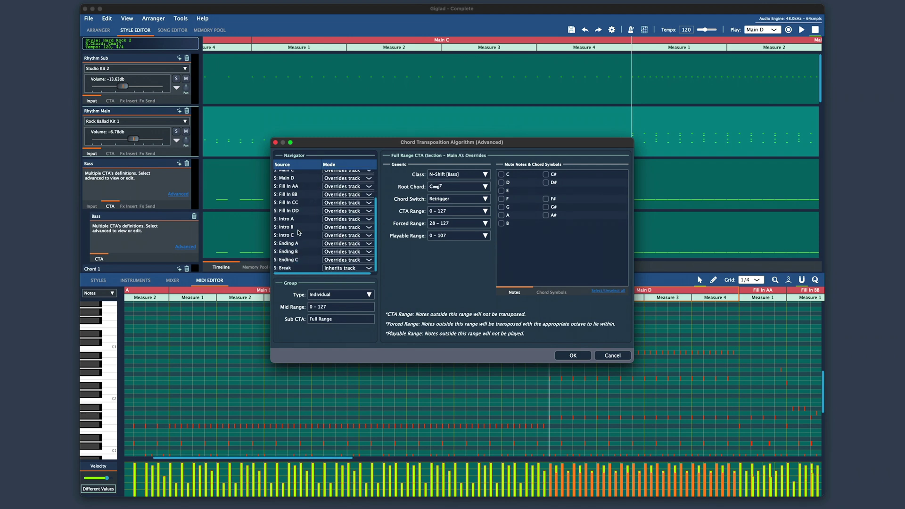
pyautogui.keyDown('shift'); pyautogui.click(303, 261); pyautogui.keyUp('shift')
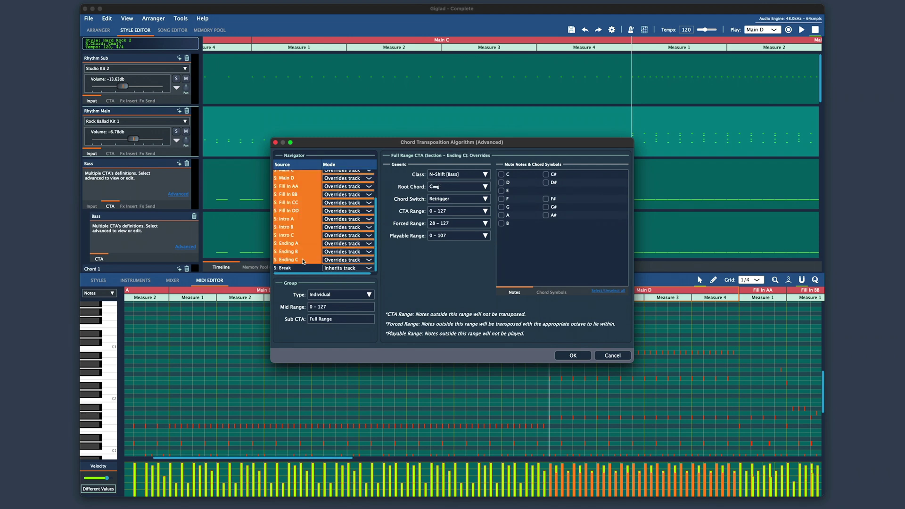
pyautogui.click(444, 226)
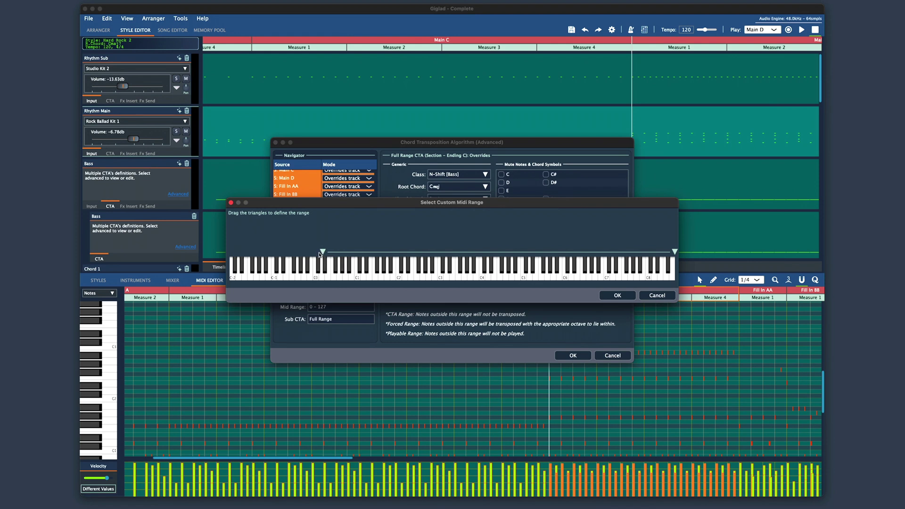
pyautogui.click(628, 296)
pyautogui.click(571, 356)
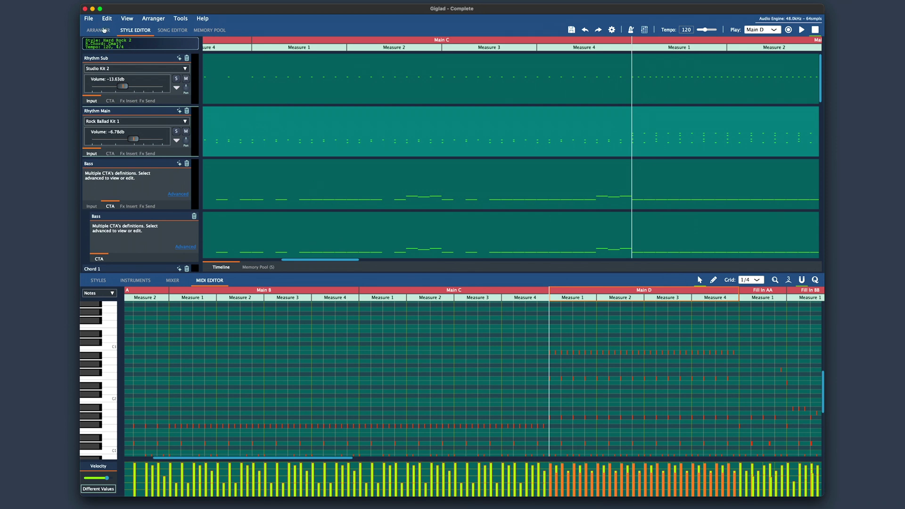
# Step: Return to the arranger, save the style changes, and start playing Hard Rock 2
pyautogui.press('super+q')
pyautogui.click(422, 298)
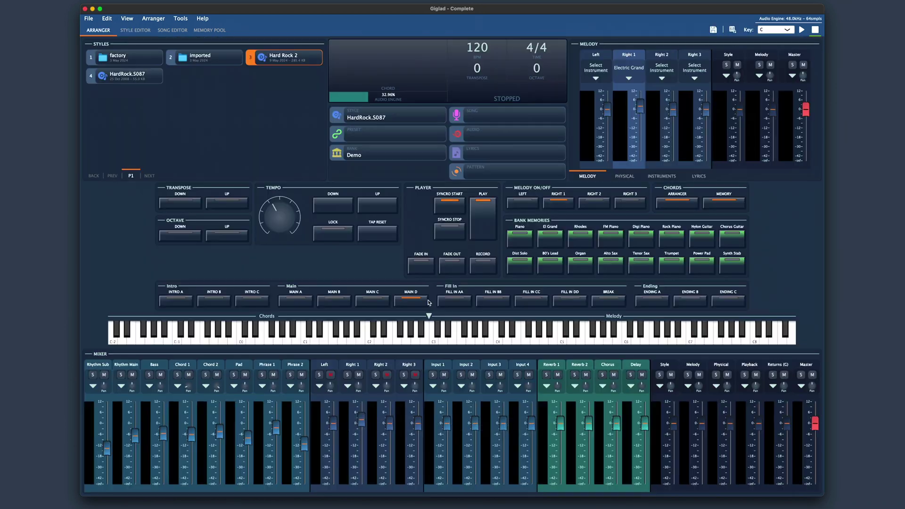
pyautogui.press('space')
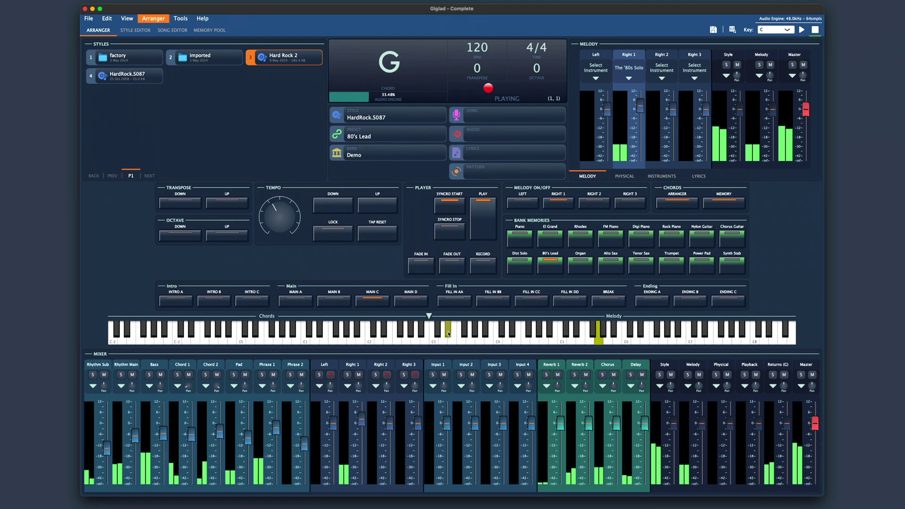
# Step: Stop the Hard Rock 2 style playback in the arranger
pyautogui.press('space')
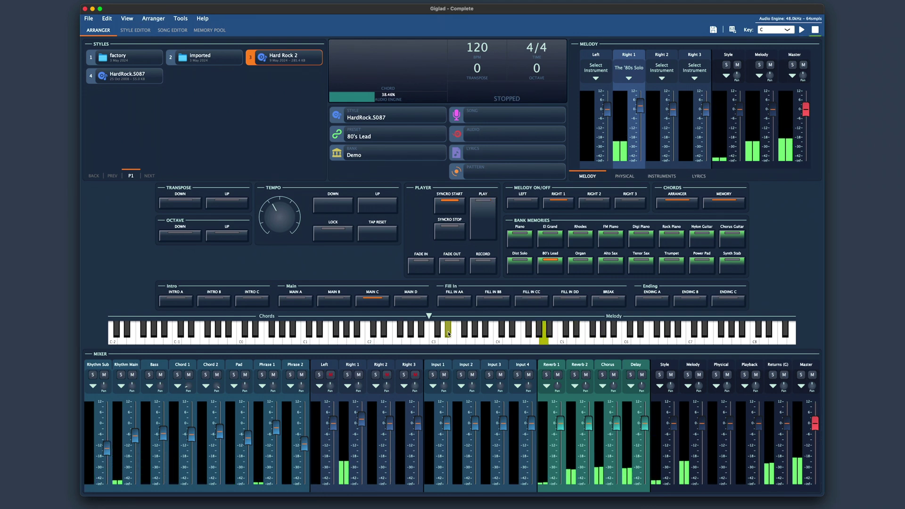